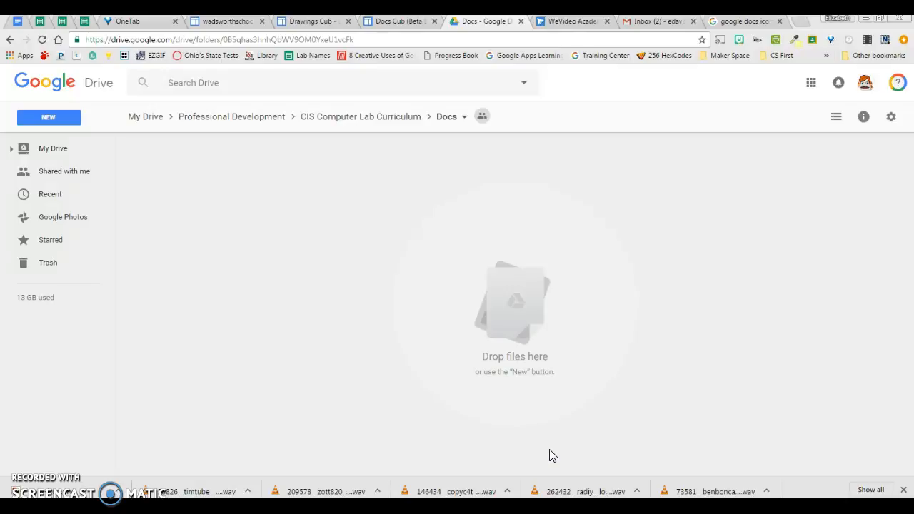
Create a new Google Docs document in the shared Docs folder.
{"action": "left_click", "coordinate": [56, 123]}
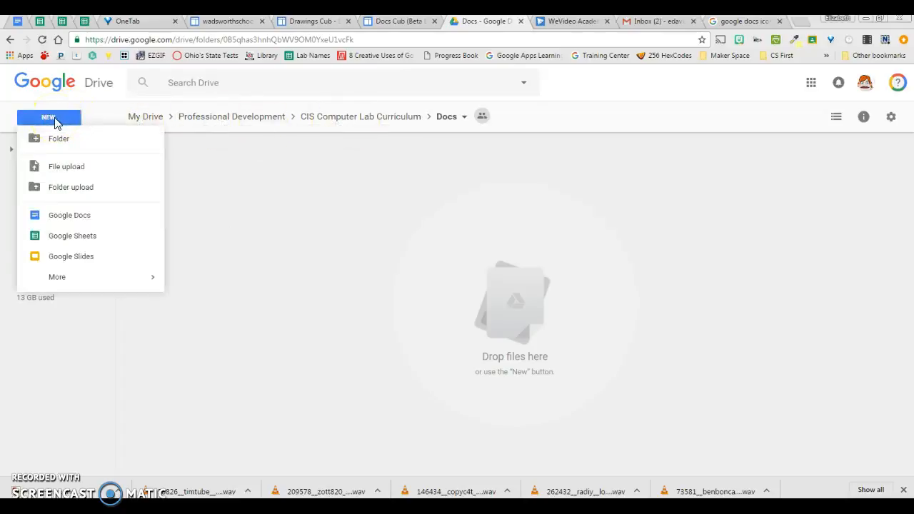
{"action": "left_click", "coordinate": [75, 219]}
{"action": "left_click", "coordinate": [583, 297]}
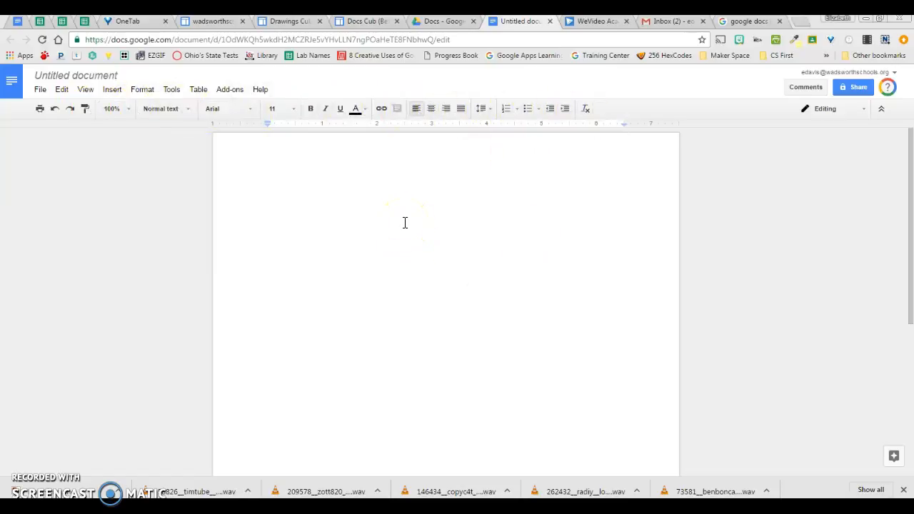
Write "Here is my simple sentence." as the first line of the blank document.
{"action": "left_click", "coordinate": [404, 223]}
{"action": "type", "text": "Here mis m"}
{"action": "key", "text": "BackSpace"}
{"action": "key", "text": "BackSpace"}
{"action": "key", "text": "BackSpace"}
{"action": "key", "text": "BackSpace"}
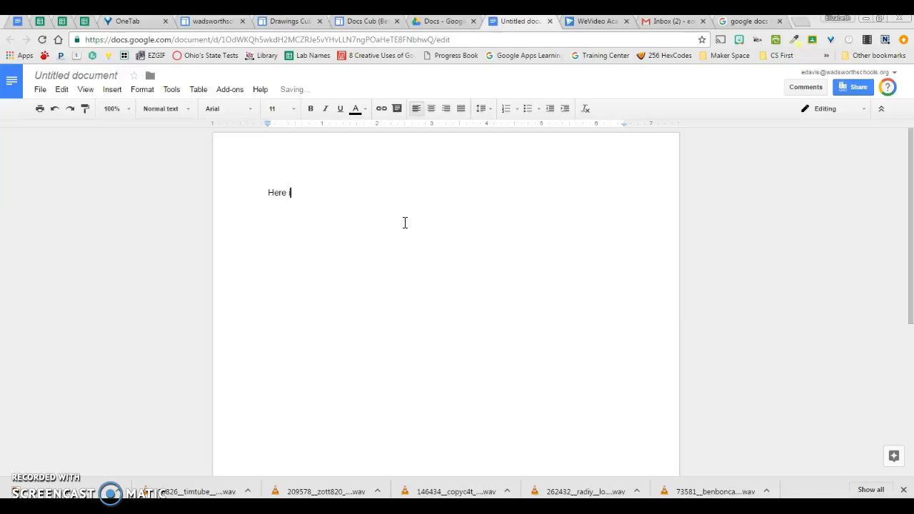
{"action": "type", "text": "y simple sentence."}
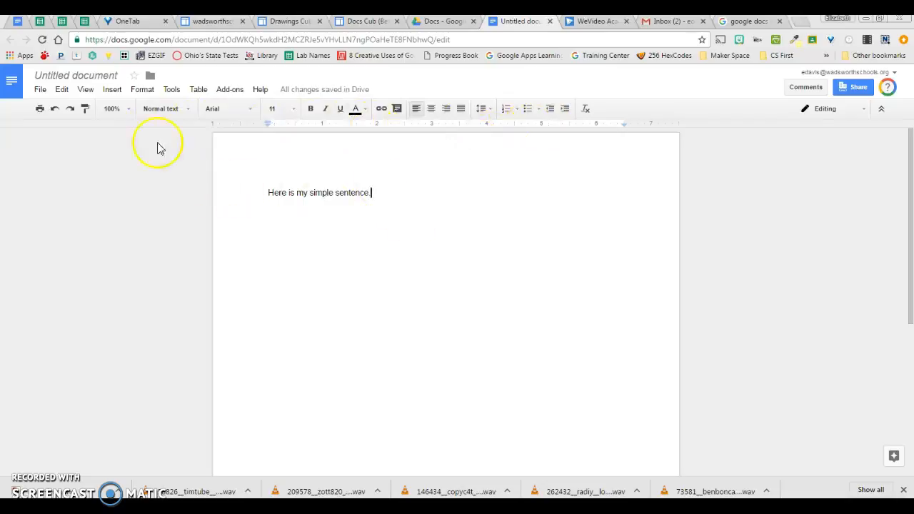
Undo part of the sentence's typing and redo it to restore the full text.
{"action": "left_click", "coordinate": [54, 109]}
{"action": "left_click", "coordinate": [56, 110]}
{"action": "left_click", "coordinate": [56, 112]}
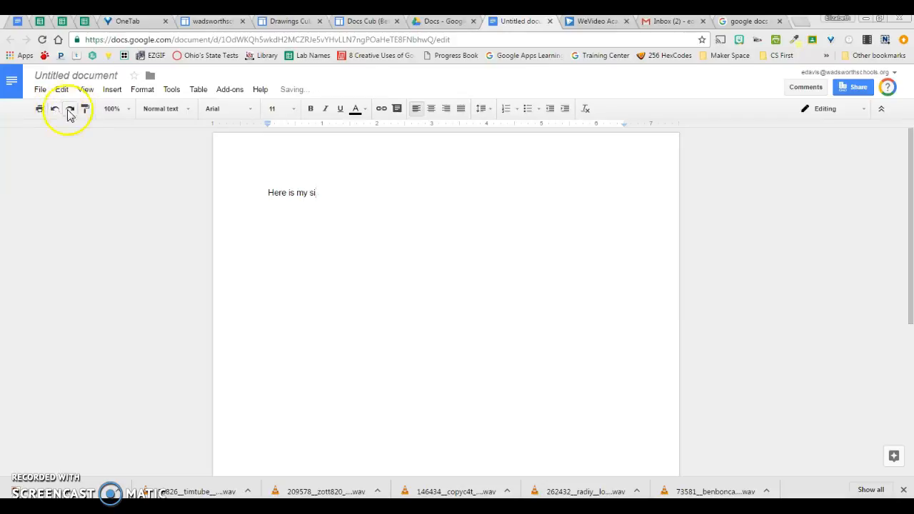
{"action": "left_click", "coordinate": [69, 112]}
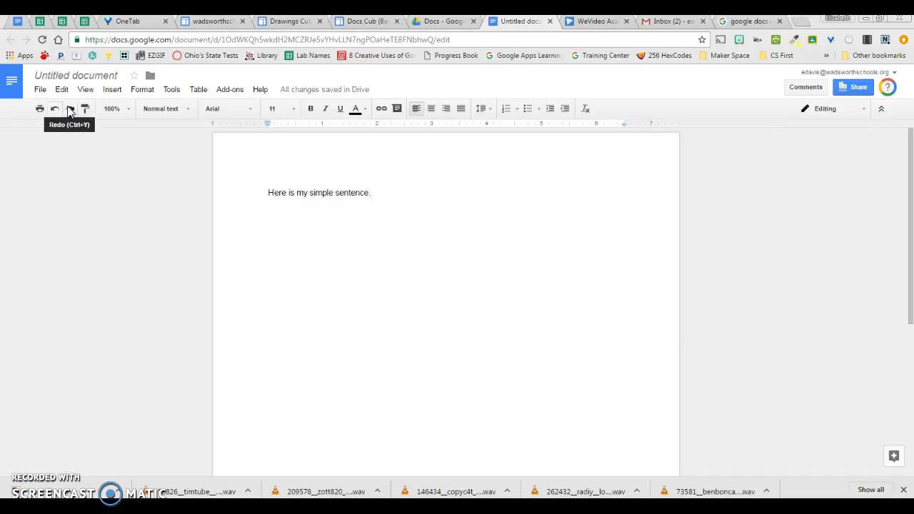
{"action": "left_click", "coordinate": [85, 113]}
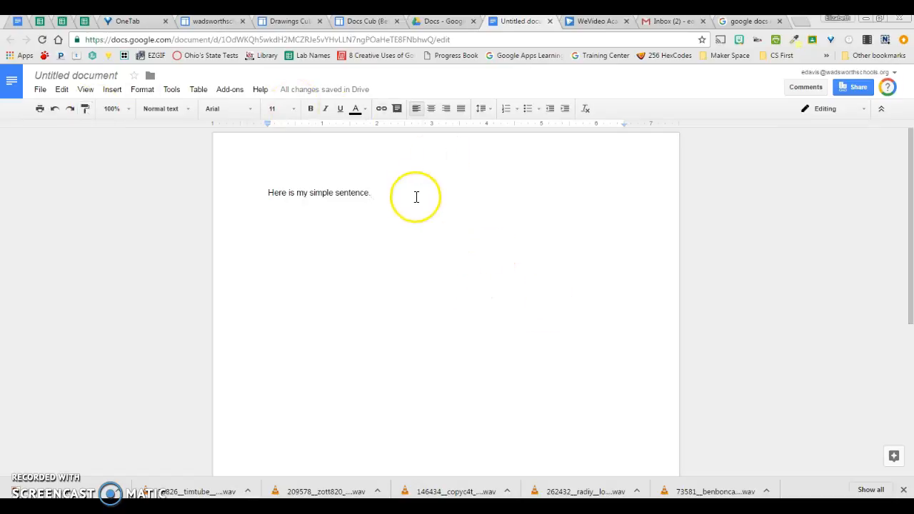
Format the whole sentence in the Bubblegum Sans font with red text colour.
{"action": "left_click_drag", "start_coordinate": [408, 192], "coordinate": [255, 194]}
{"action": "left_click", "coordinate": [239, 109]}
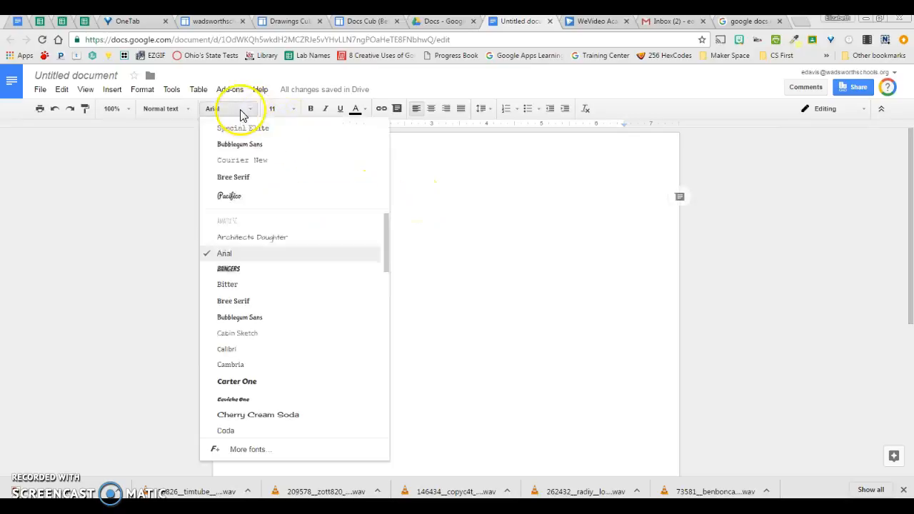
{"action": "left_click", "coordinate": [240, 150]}
{"action": "left_click", "coordinate": [355, 111]}
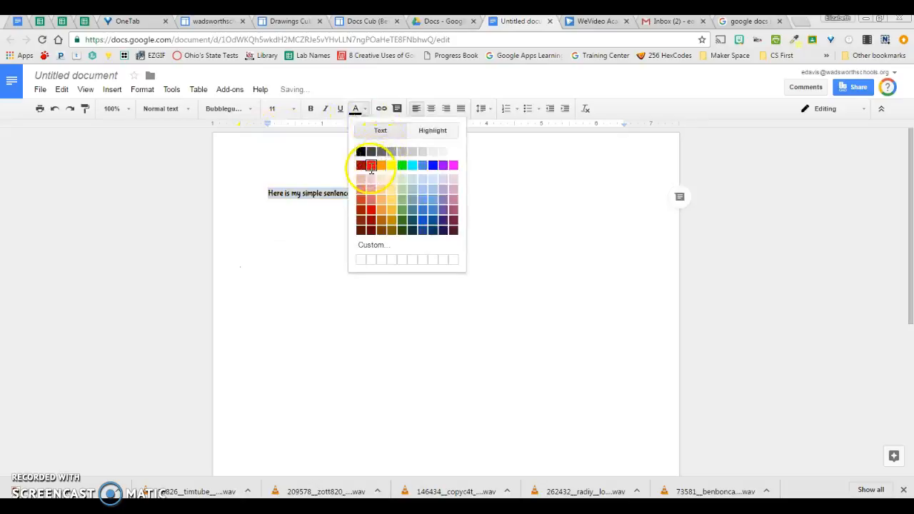
{"action": "left_click", "coordinate": [371, 165]}
{"action": "left_click", "coordinate": [379, 200]}
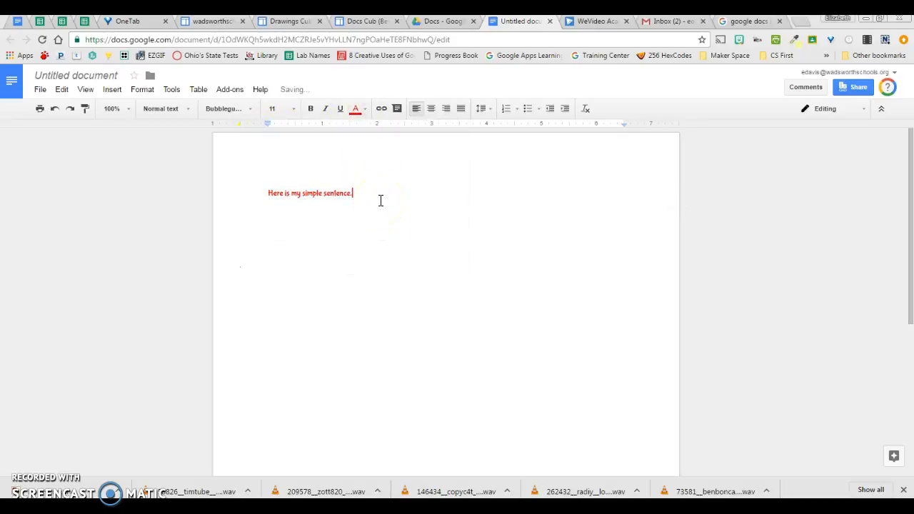
Add a new line below the sentence reading "text" in black Calibri.
{"action": "key", "text": "Return"}
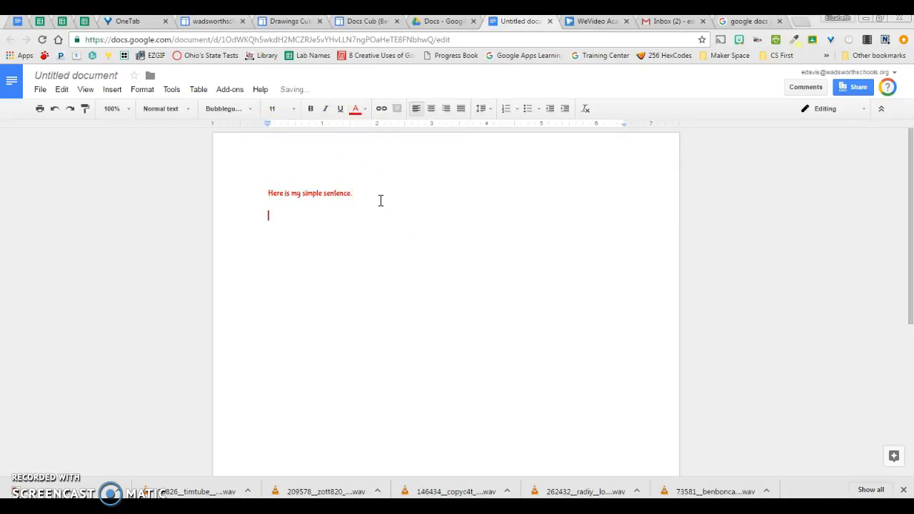
{"action": "left_click", "coordinate": [354, 110]}
{"action": "left_click", "coordinate": [361, 151]}
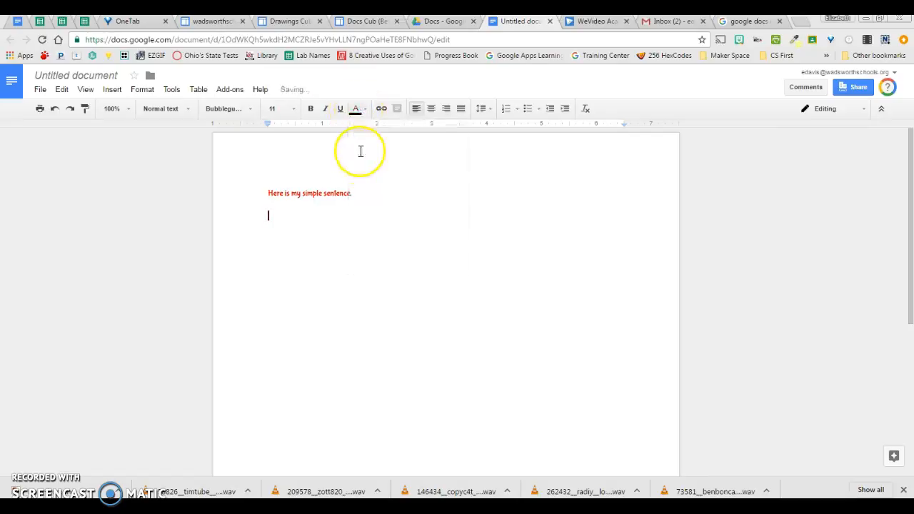
{"action": "left_click", "coordinate": [227, 108]}
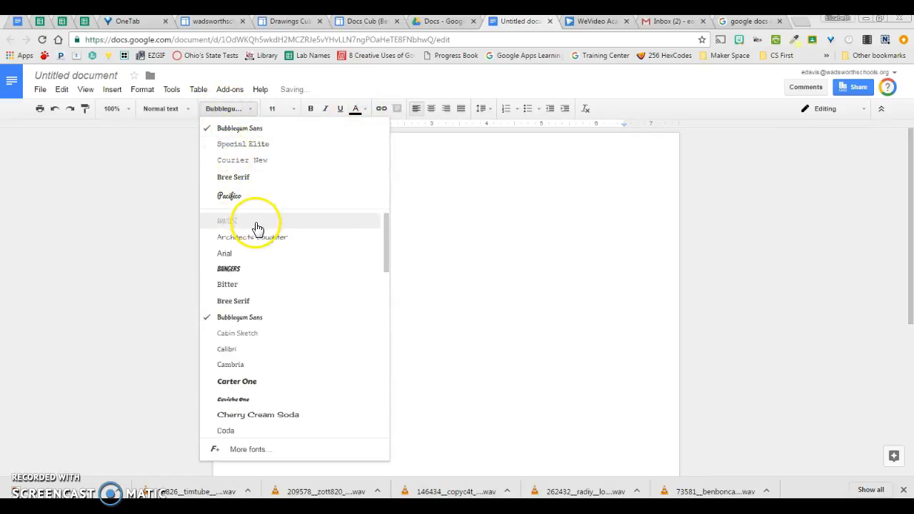
{"action": "left_click", "coordinate": [265, 348]}
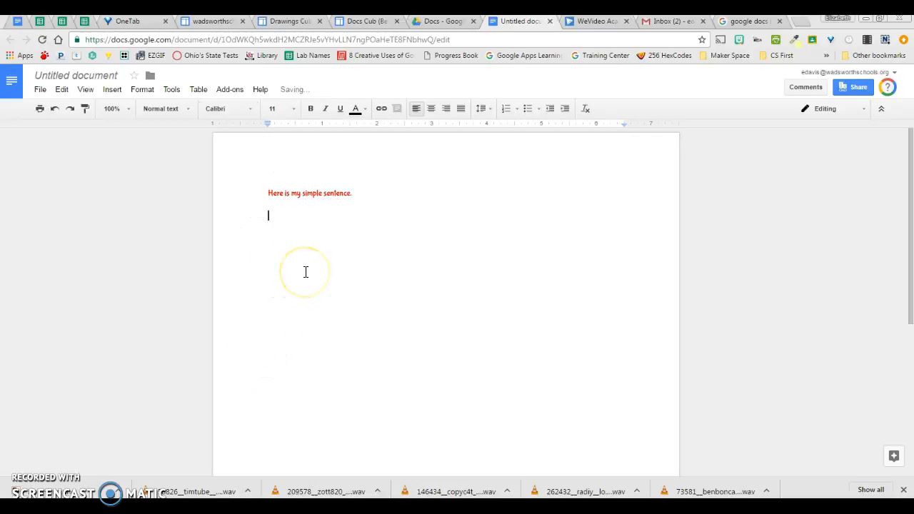
{"action": "type", "text": "text"}
{"action": "left_click", "coordinate": [321, 255]}
Copy the red sentence's formatting onto the word "text" with Paint format.
{"action": "left_click_drag", "start_coordinate": [266, 189], "coordinate": [314, 195]}
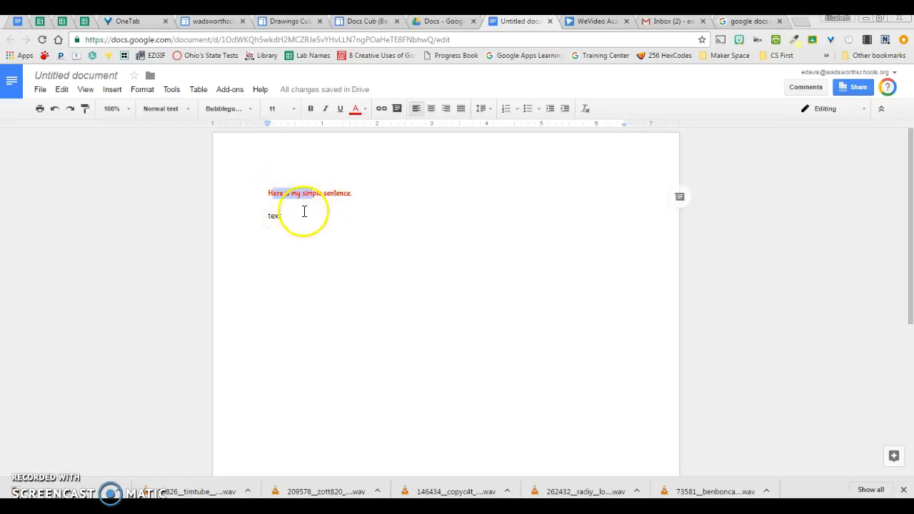
{"action": "left_click", "coordinate": [86, 112]}
{"action": "left_click", "coordinate": [285, 217]}
{"action": "left_click_drag", "start_coordinate": [285, 216], "coordinate": [258, 215]}
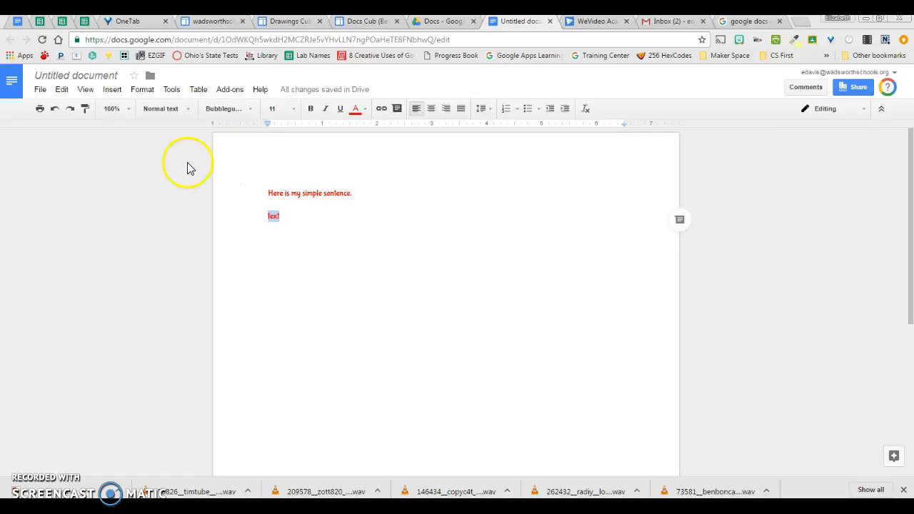
Undo the copied formatting, the second line and the sentence's font and colour changes.
{"action": "left_click", "coordinate": [55, 109]}
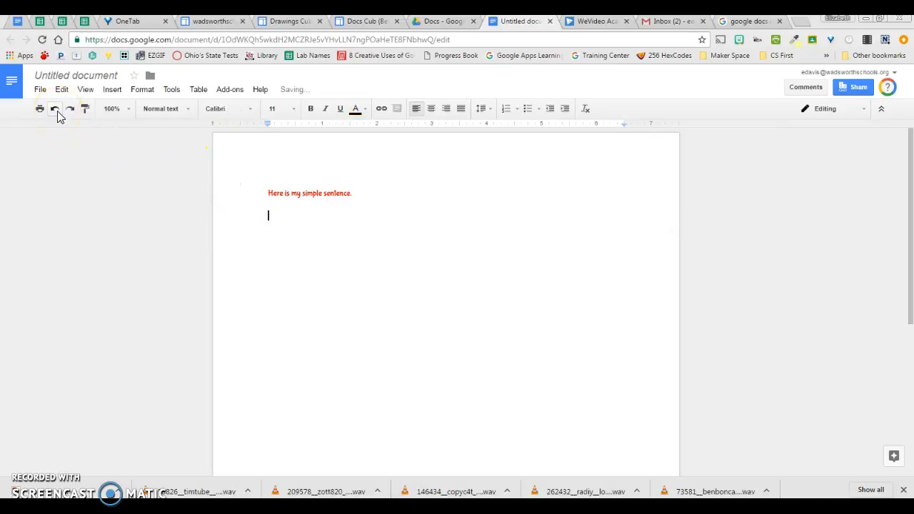
{"action": "left_click", "coordinate": [55, 109]}
{"action": "left_click", "coordinate": [55, 109]}
{"action": "left_click", "coordinate": [56, 109]}
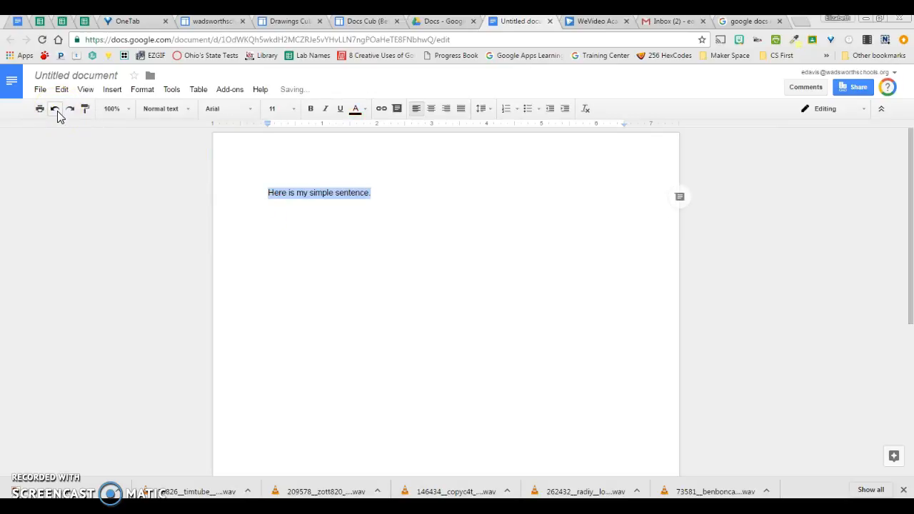
{"action": "left_click", "coordinate": [367, 280]}
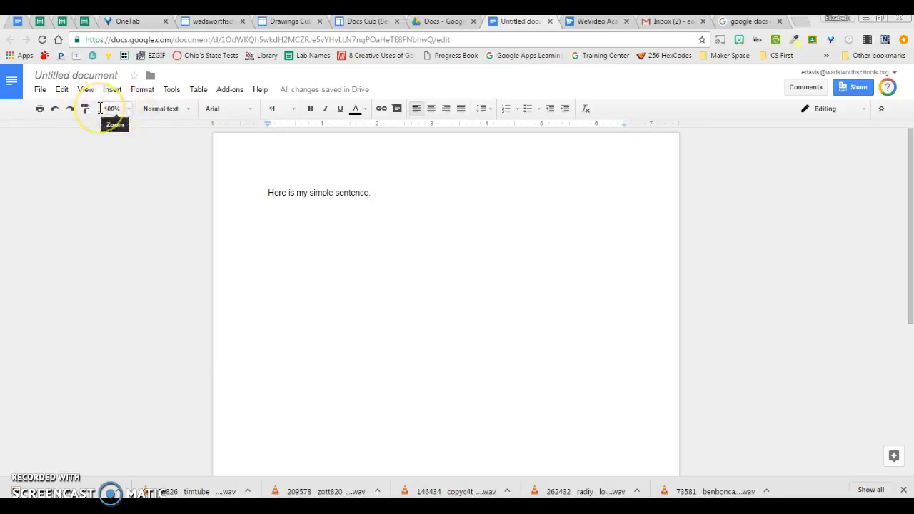
Try the document zoom at 150% and 50%, and return it to 100%.
{"action": "left_click", "coordinate": [131, 113]}
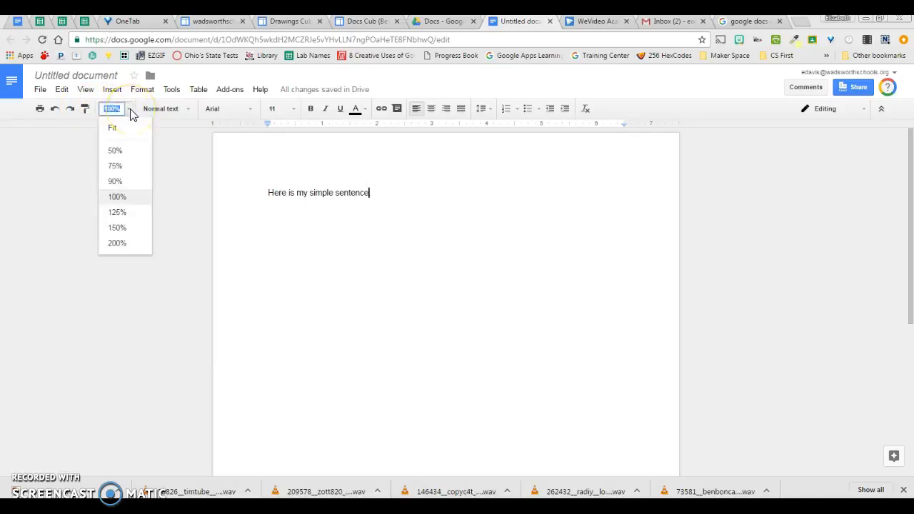
{"action": "left_click", "coordinate": [123, 227]}
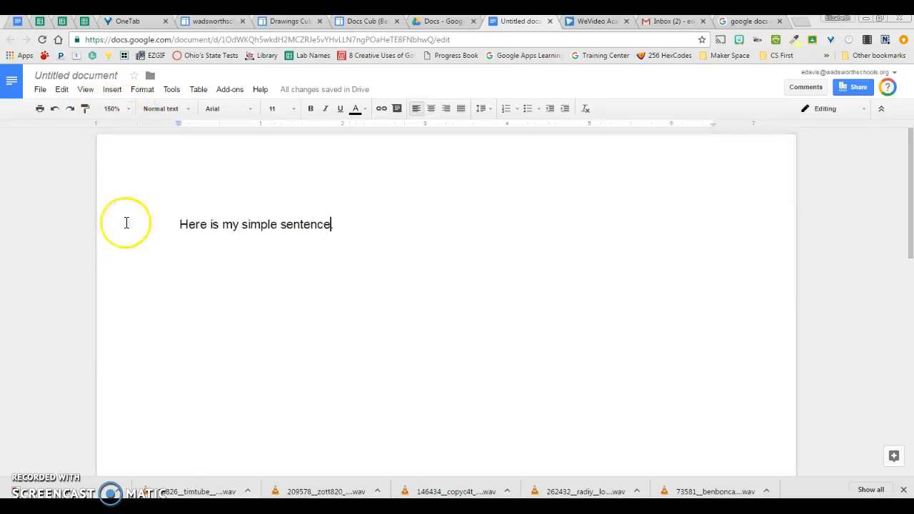
{"action": "left_click", "coordinate": [128, 111]}
{"action": "left_click", "coordinate": [127, 152]}
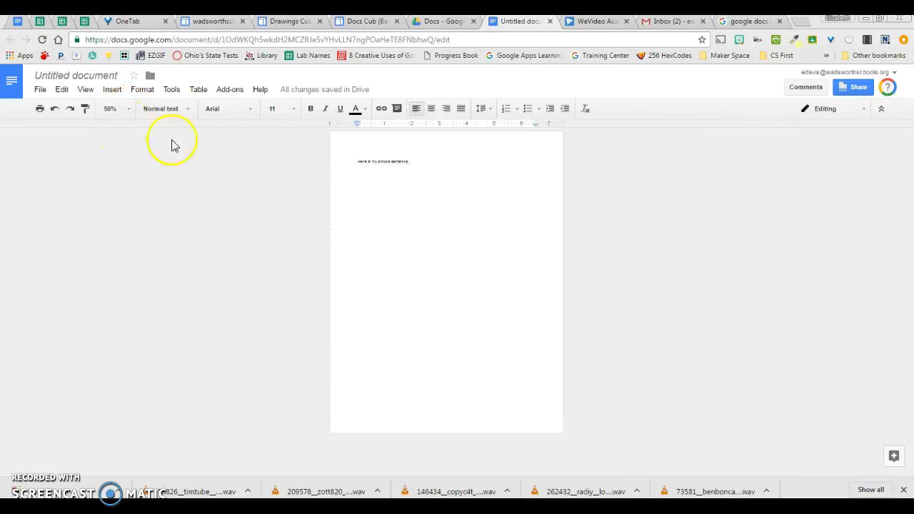
{"action": "left_click", "coordinate": [128, 111]}
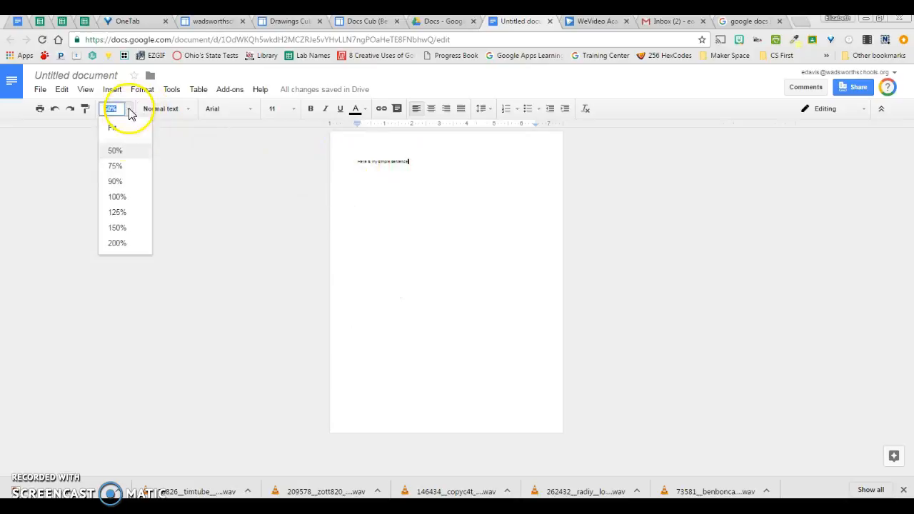
{"action": "left_click", "coordinate": [129, 198]}
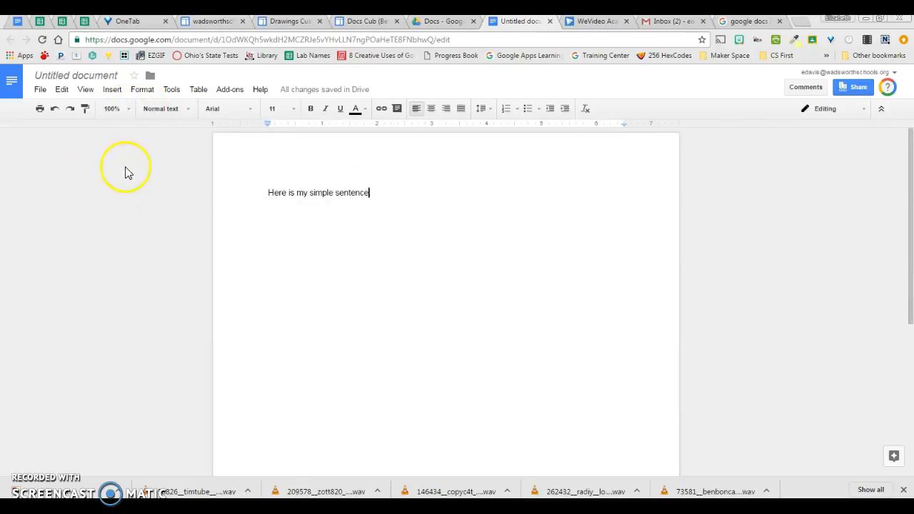
{"action": "left_click", "coordinate": [127, 111]}
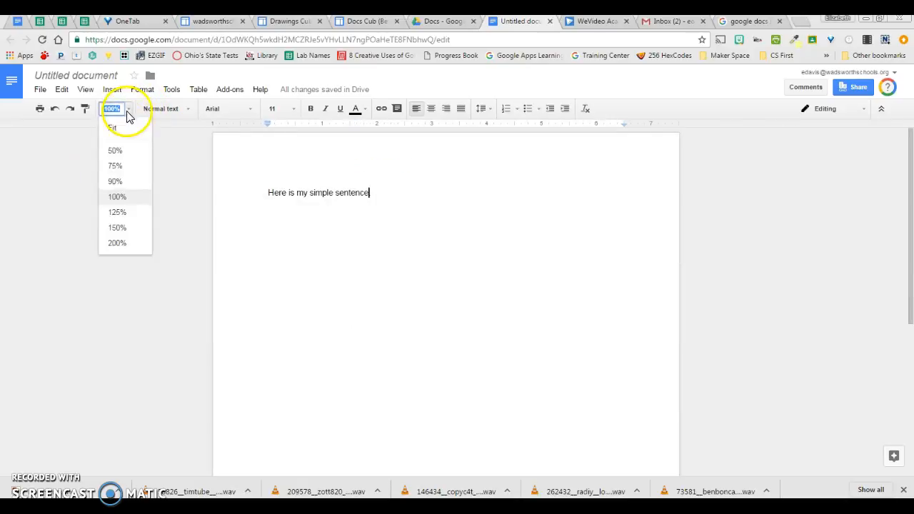
{"action": "left_click", "coordinate": [121, 227]}
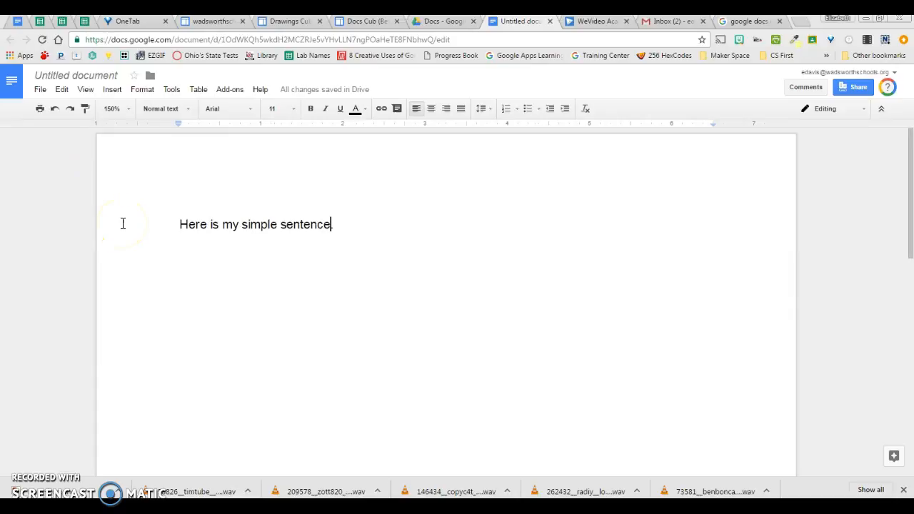
{"action": "left_click", "coordinate": [129, 112]}
{"action": "left_click", "coordinate": [122, 197]}
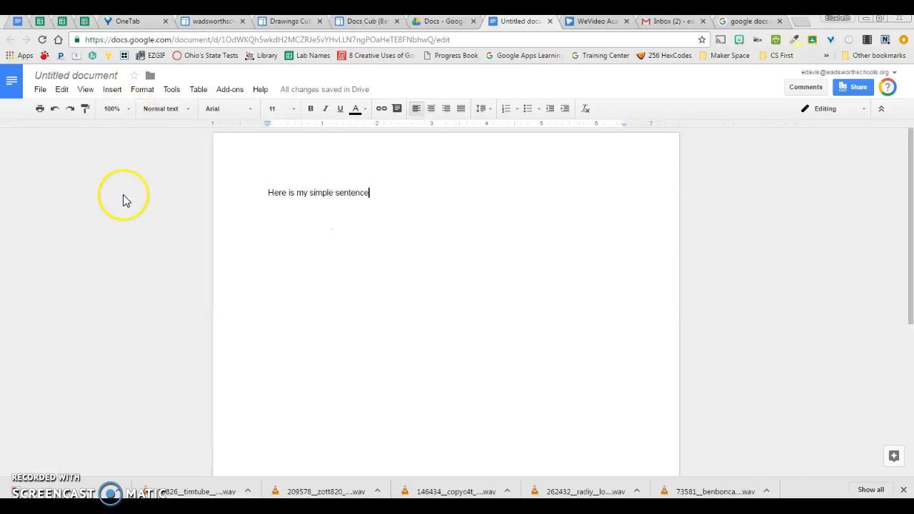
Apply the Title paragraph style to the whole sentence.
{"action": "left_click", "coordinate": [186, 112]}
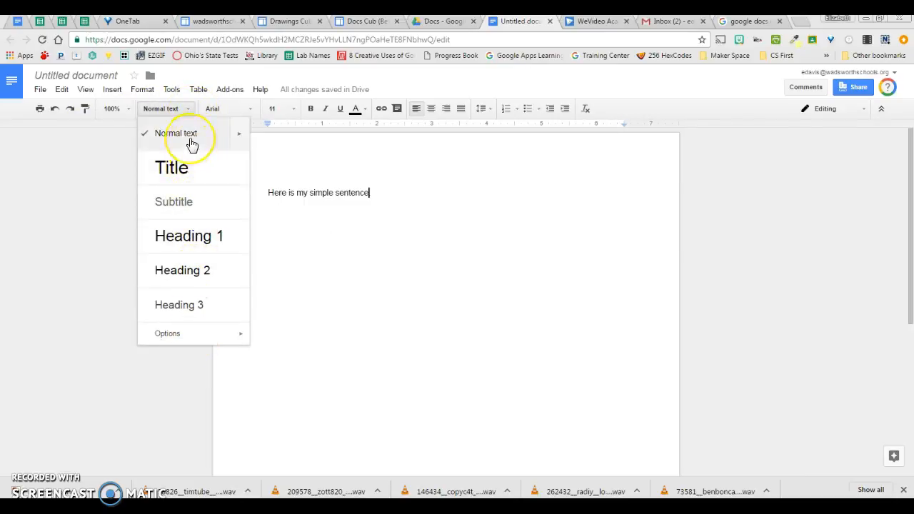
{"action": "left_click", "coordinate": [390, 193]}
{"action": "type", "text": "."}
{"action": "left_click", "coordinate": [172, 111]}
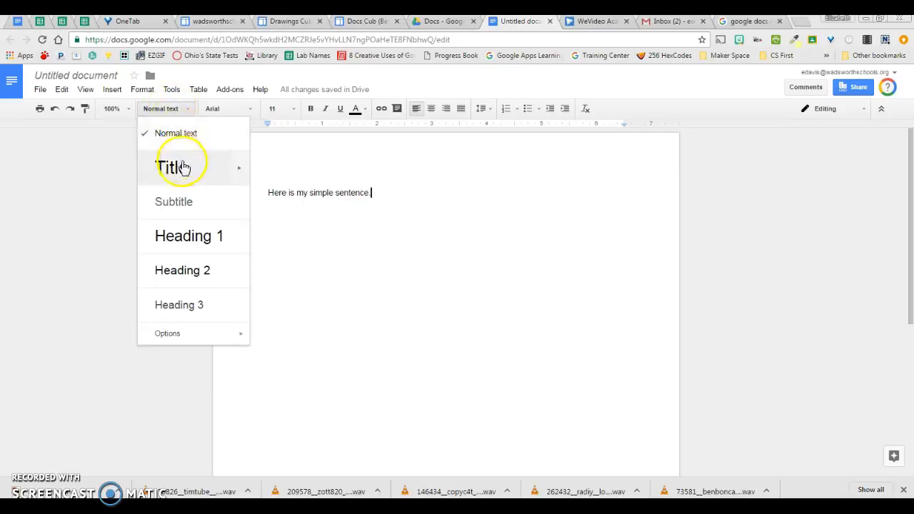
{"action": "left_click_drag", "start_coordinate": [391, 194], "coordinate": [245, 180]}
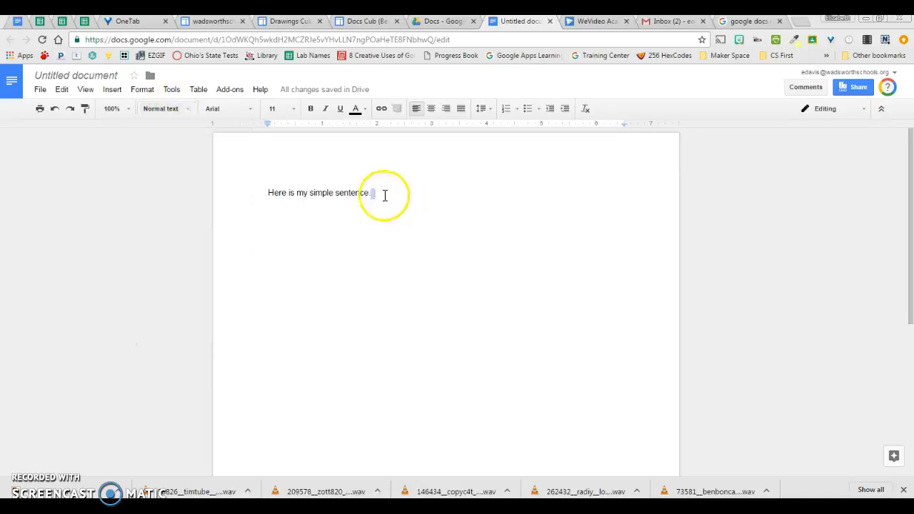
{"action": "left_click", "coordinate": [178, 111]}
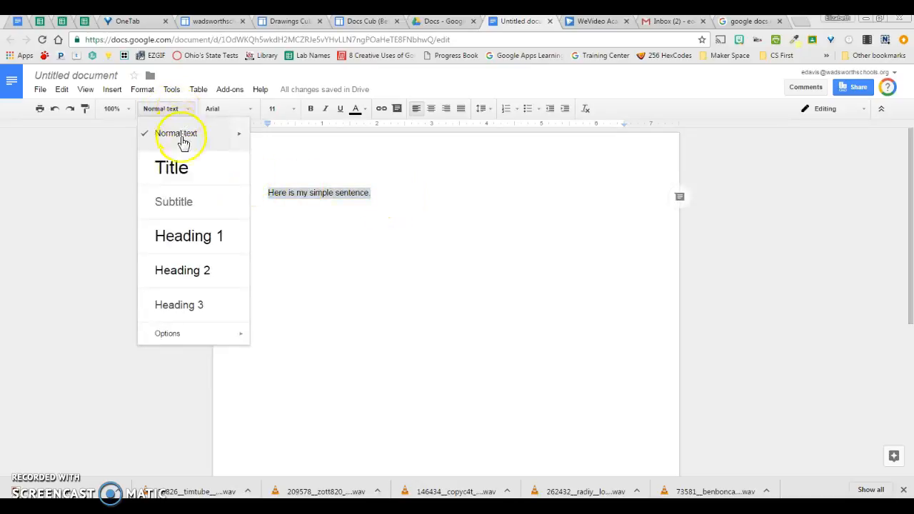
{"action": "left_click", "coordinate": [183, 178]}
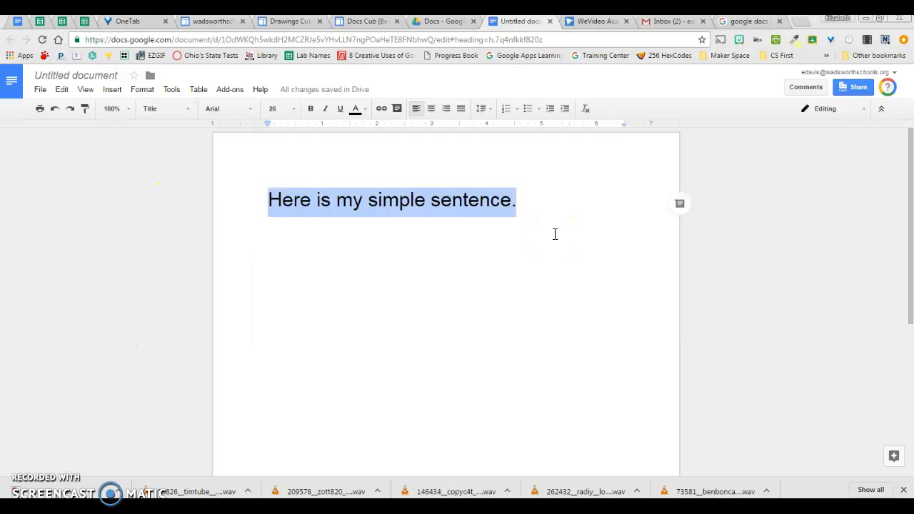
Undo the Title style and apply Heading 1 to the sentence instead.
{"action": "key", "text": "ctrl+z"}
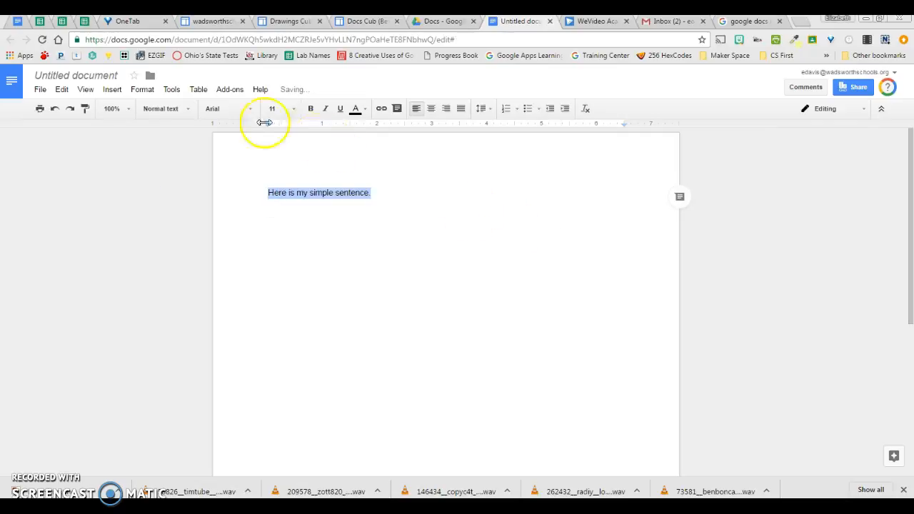
{"action": "left_click", "coordinate": [189, 110]}
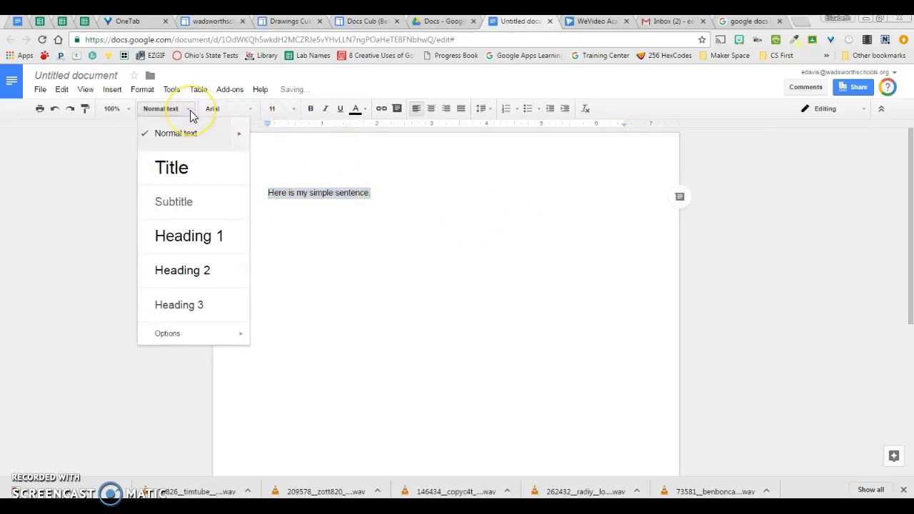
{"action": "left_click", "coordinate": [204, 243]}
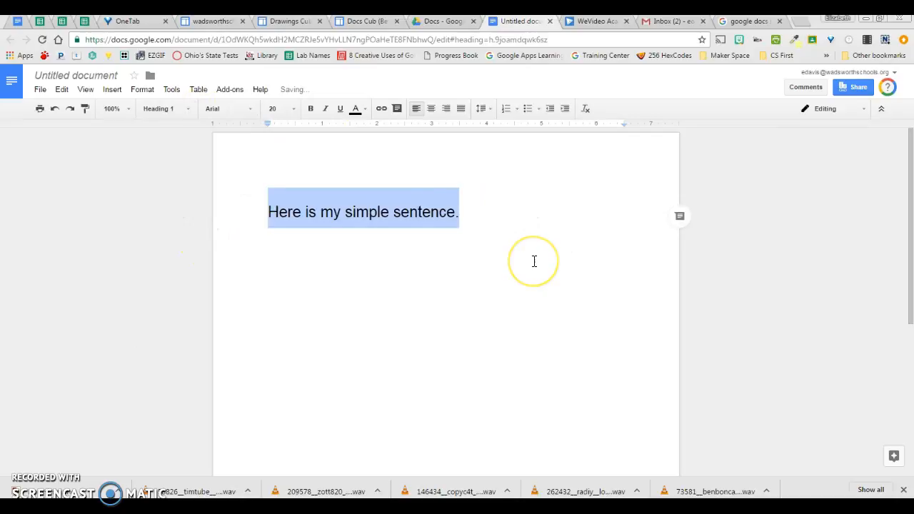
Undo the Heading 1 style on the sentence and look through the available fonts without changing the current one.
{"action": "key", "text": "ctrl+z"}
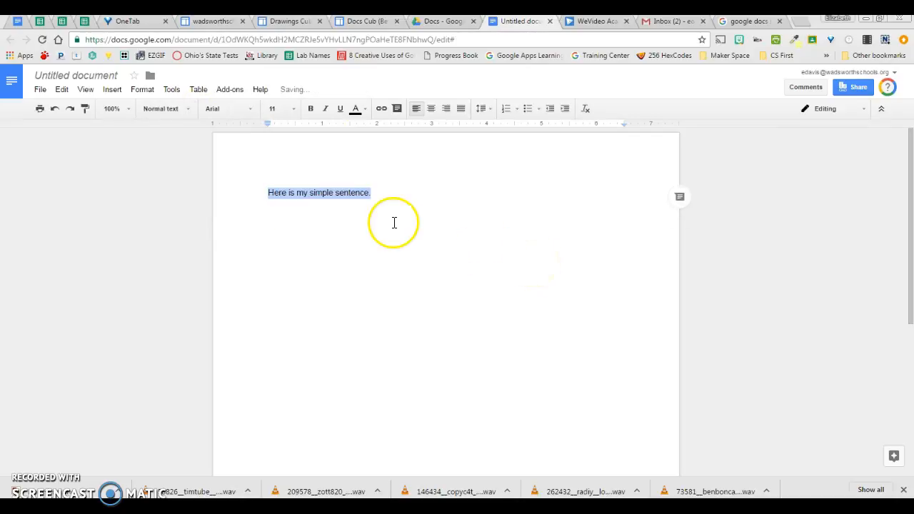
{"action": "left_click", "coordinate": [393, 222]}
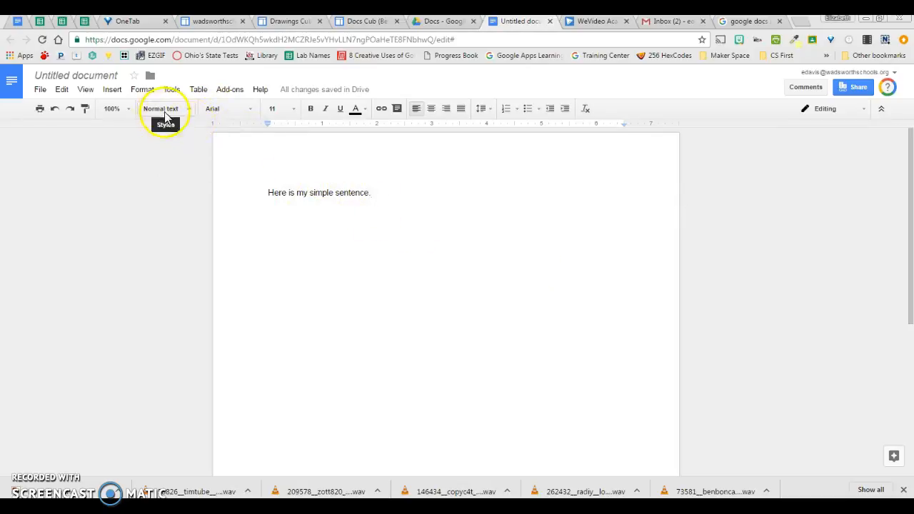
{"action": "left_click", "coordinate": [241, 113]}
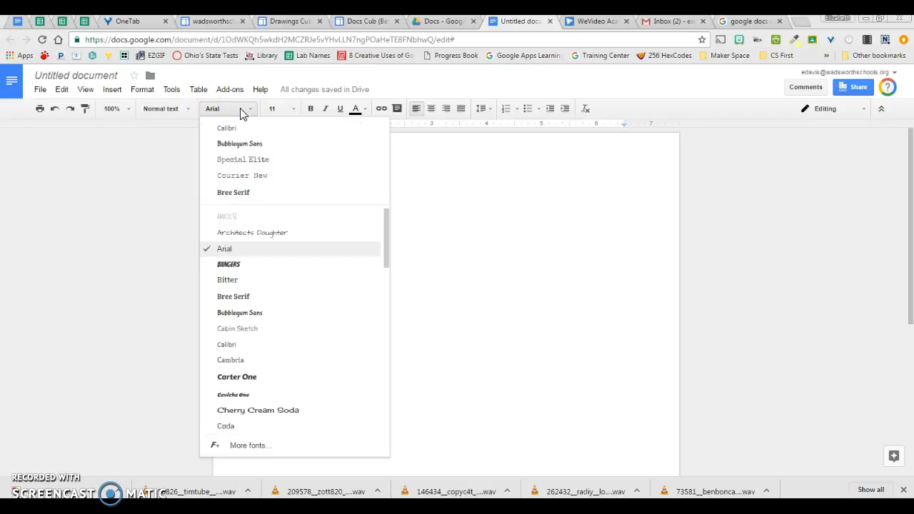
{"action": "left_click", "coordinate": [235, 249]}
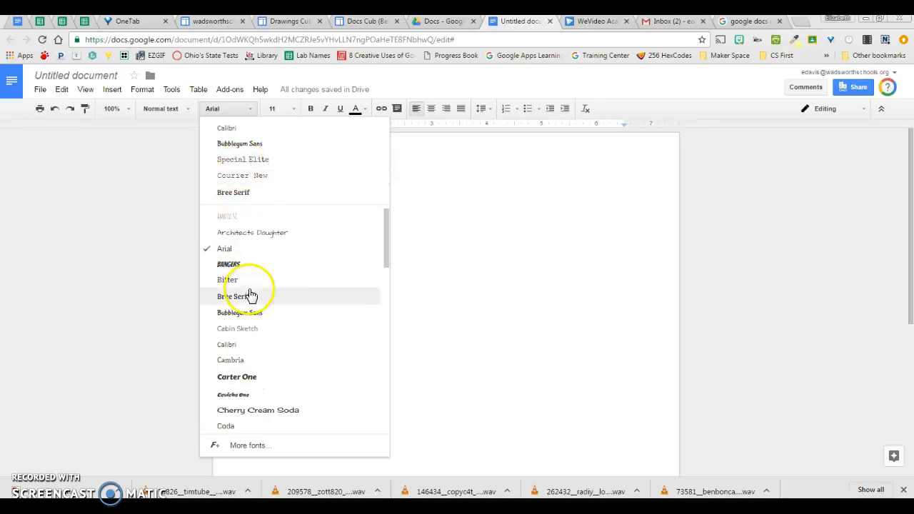
{"action": "left_click", "coordinate": [436, 308]}
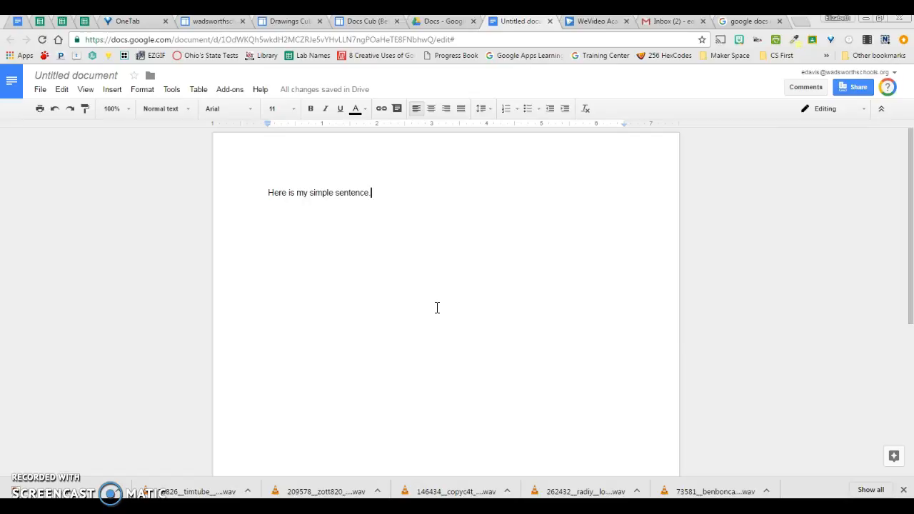
Select the whole sentence and open the full catalogue of additional fonts to browse it.
{"action": "left_click_drag", "start_coordinate": [376, 194], "coordinate": [263, 191]}
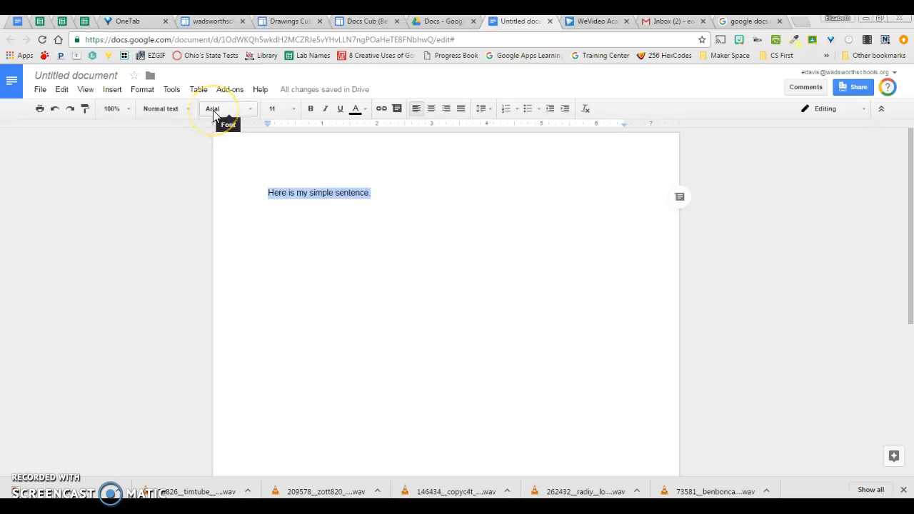
{"action": "left_click", "coordinate": [251, 113]}
{"action": "scroll", "coordinate": [291, 357], "scroll_direction": "down", "scroll_amount": 10}
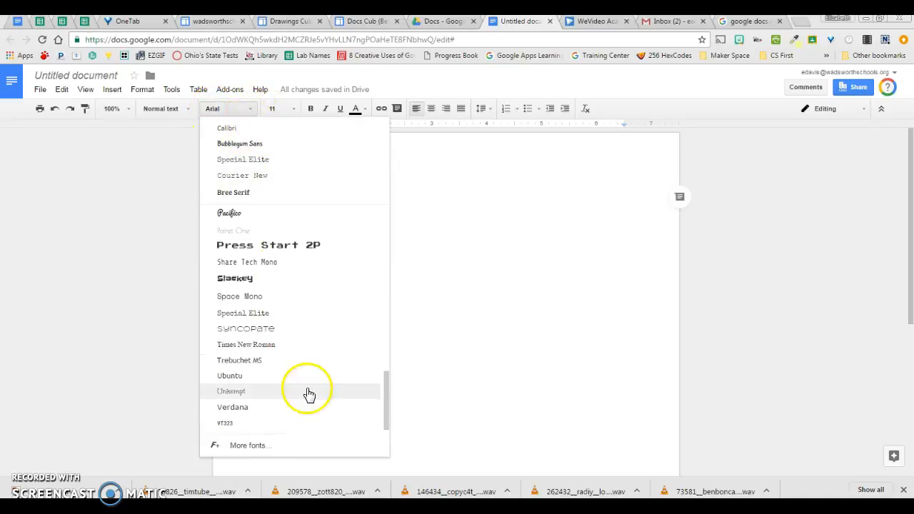
{"action": "left_click", "coordinate": [246, 446]}
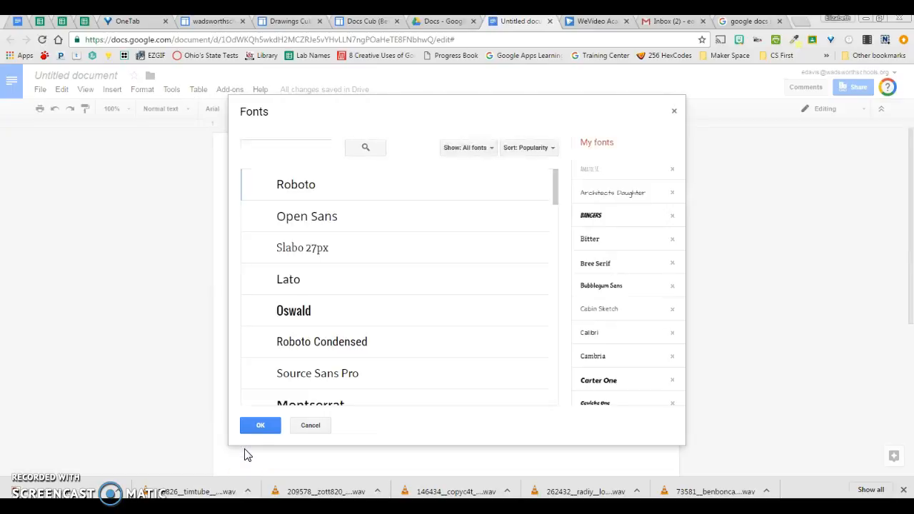
{"action": "scroll", "coordinate": [443, 309], "scroll_direction": "down", "scroll_amount": 6}
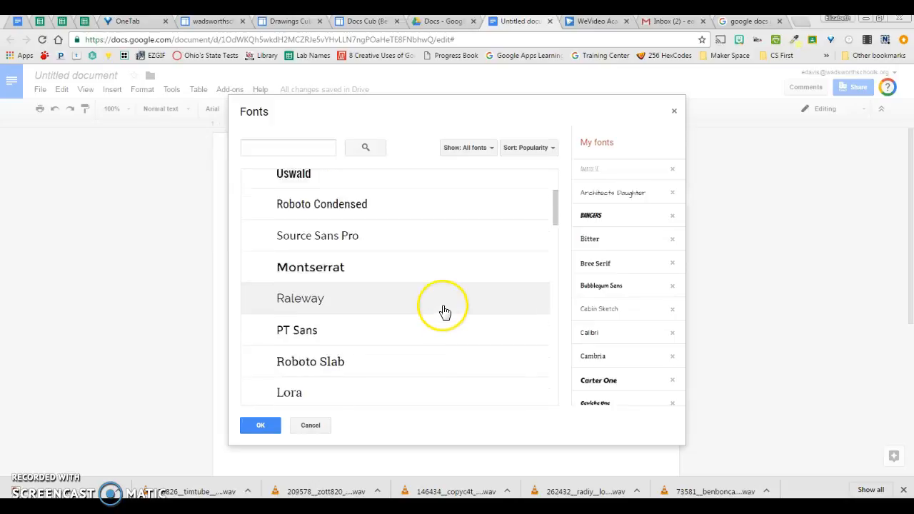
{"action": "scroll", "coordinate": [443, 314], "scroll_direction": "down", "scroll_amount": 15}
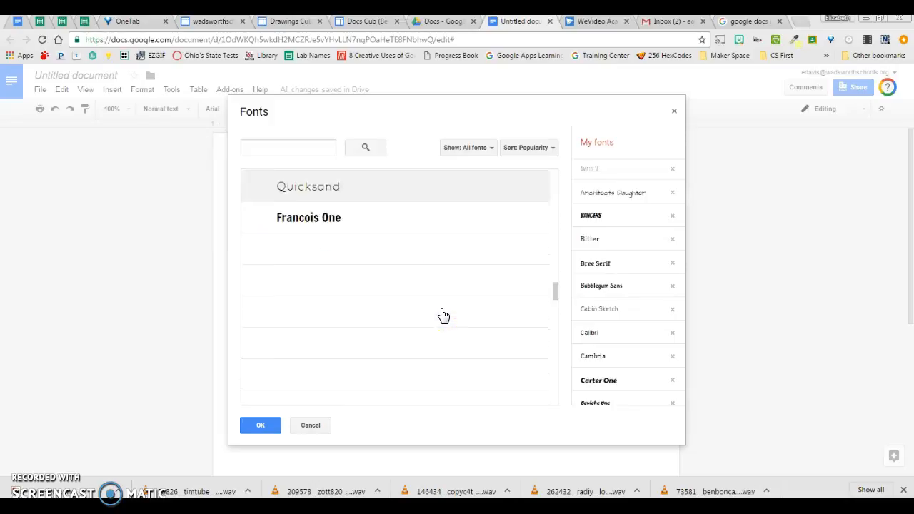
Filter the font catalogue to Display fonts, add Mountains of Christmas, and look through My fonts.
{"action": "left_click", "coordinate": [493, 149]}
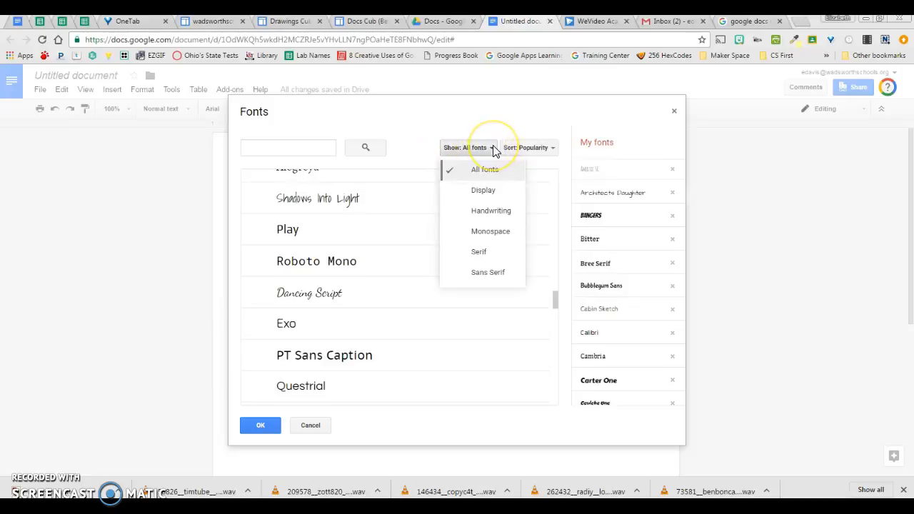
{"action": "left_click", "coordinate": [498, 198]}
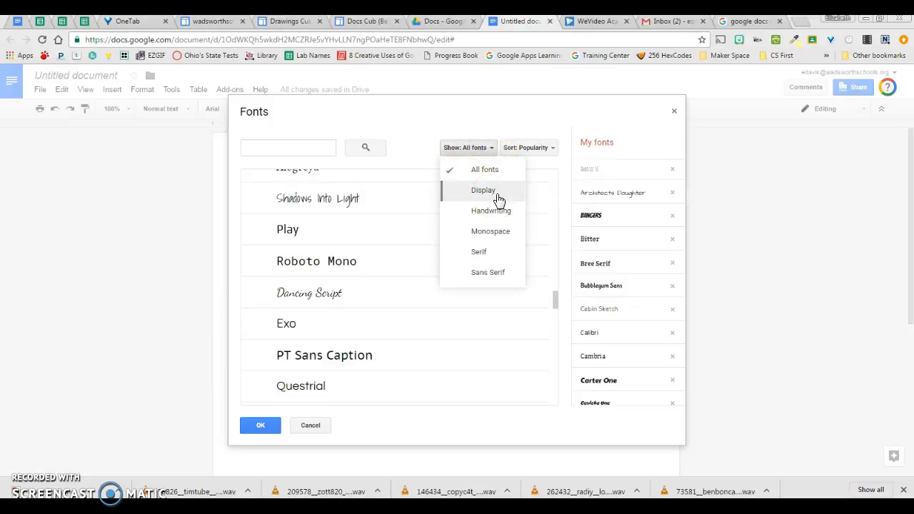
{"action": "left_click", "coordinate": [499, 192]}
{"action": "scroll", "coordinate": [447, 323], "scroll_direction": "down", "scroll_amount": 6}
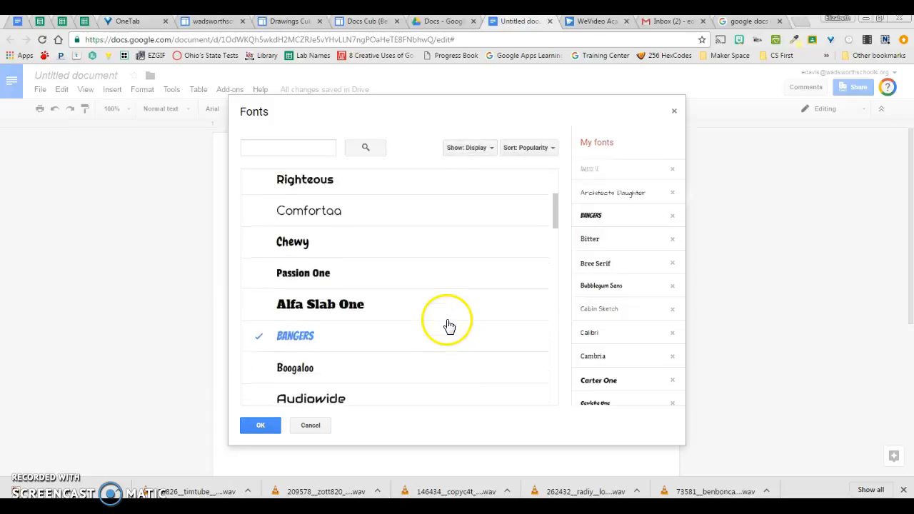
{"action": "scroll", "coordinate": [449, 318], "scroll_direction": "down", "scroll_amount": 3}
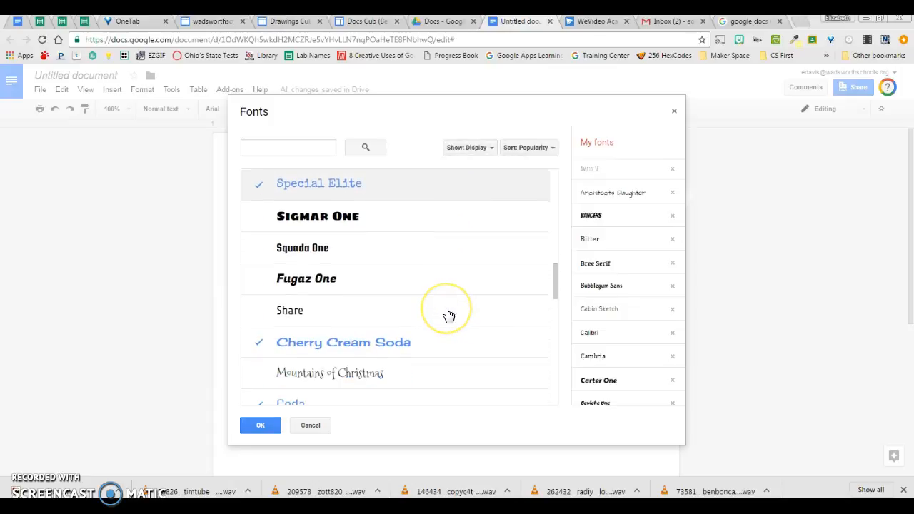
{"action": "left_click", "coordinate": [334, 375]}
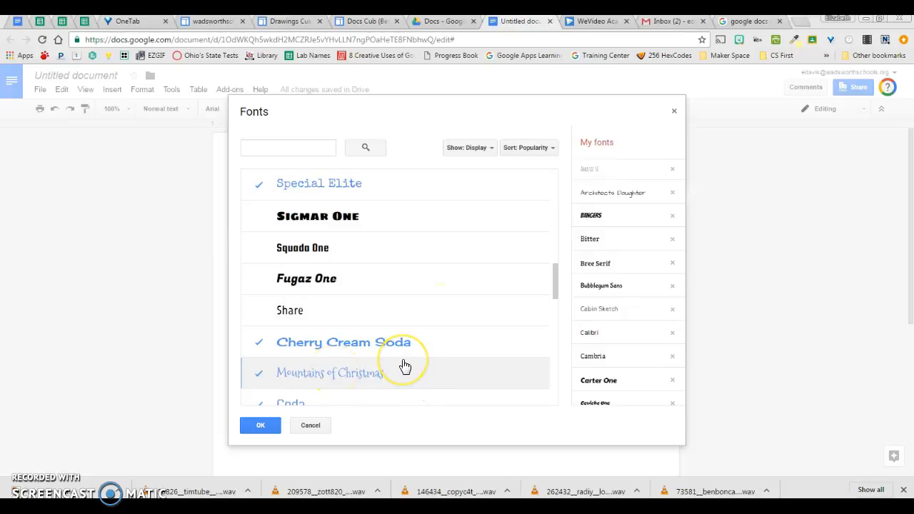
{"action": "scroll", "coordinate": [654, 257], "scroll_direction": "down", "scroll_amount": 8}
{"action": "scroll", "coordinate": [650, 285], "scroll_direction": "down", "scroll_amount": 3}
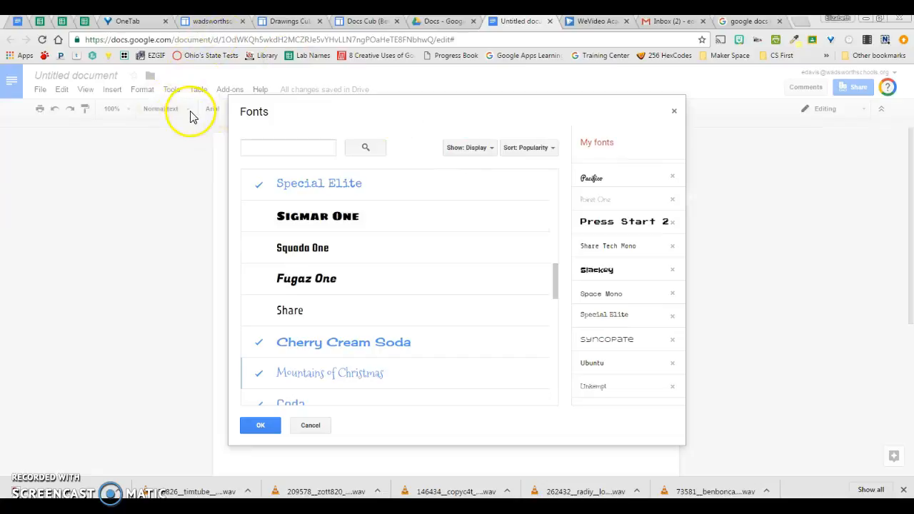
Examine the Handwriting and Monospace categories of the font catalogue.
{"action": "left_click", "coordinate": [483, 150]}
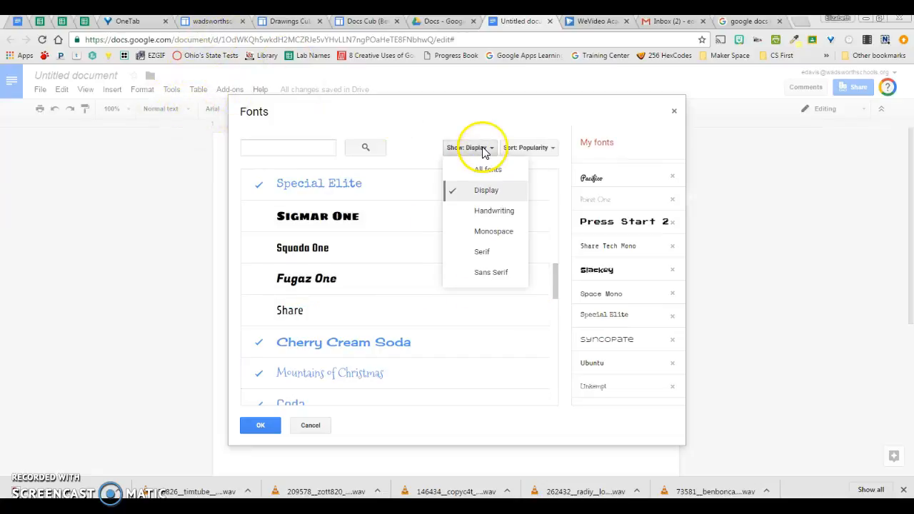
{"action": "left_click", "coordinate": [502, 213]}
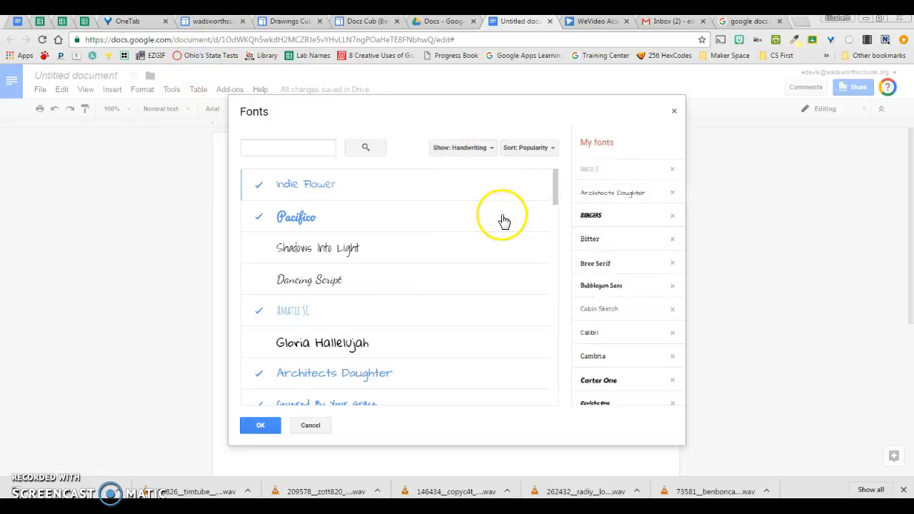
{"action": "left_click", "coordinate": [488, 148]}
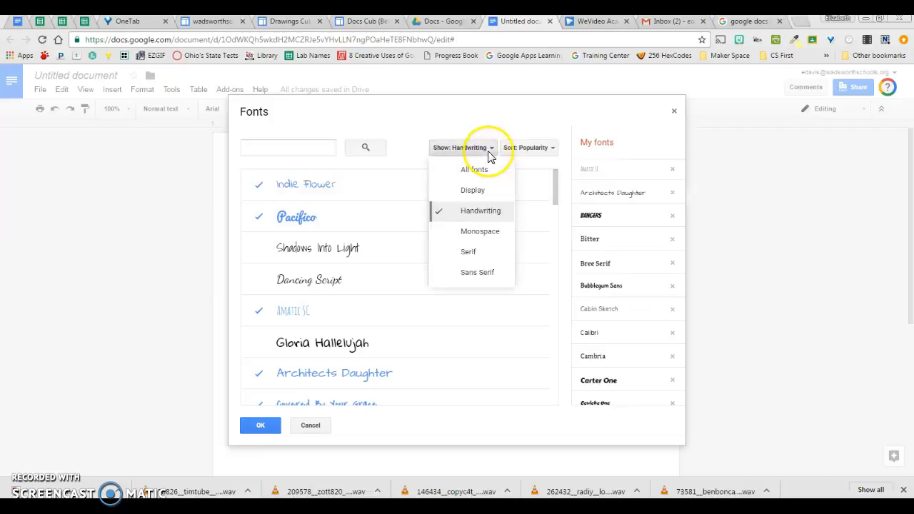
{"action": "left_click", "coordinate": [484, 233]}
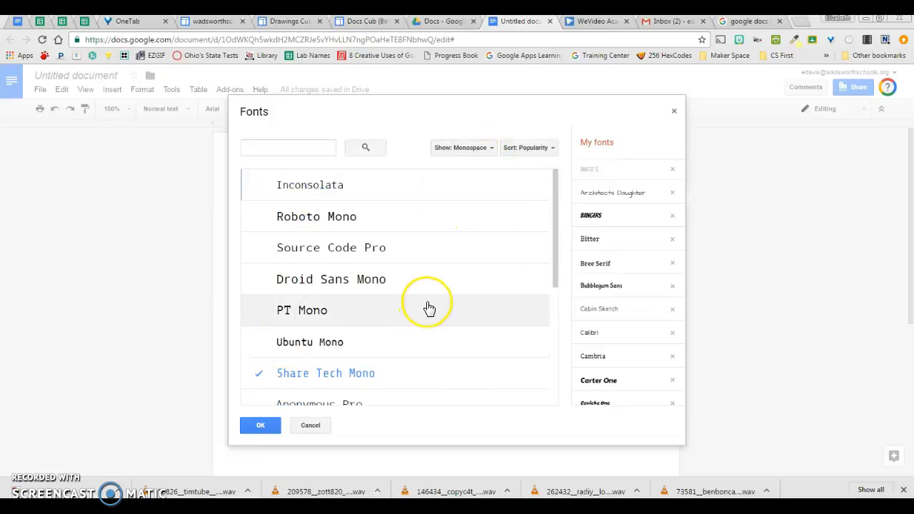
{"action": "scroll", "coordinate": [428, 307], "scroll_direction": "down", "scroll_amount": 3}
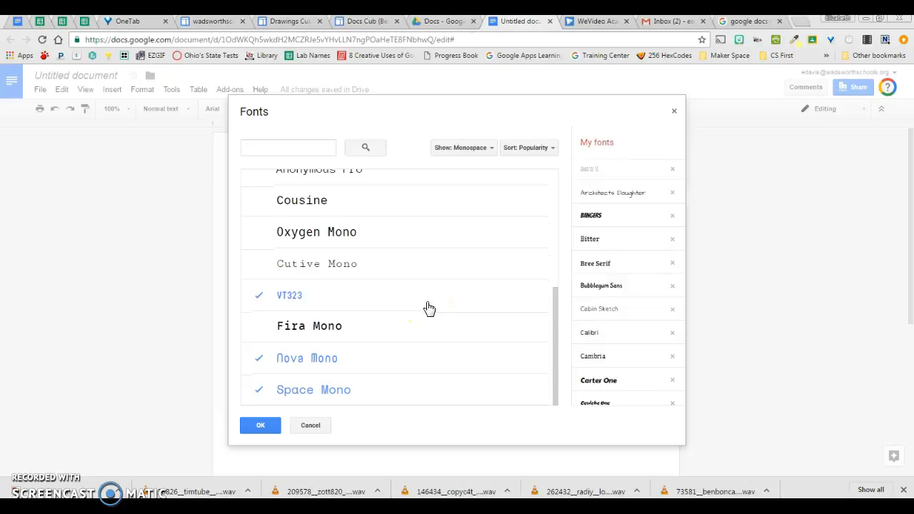
{"action": "scroll", "coordinate": [428, 309], "scroll_direction": "up", "scroll_amount": 5}
Examine the Serif and Sans Serif font categories and the options for sorting the catalogue.
{"action": "left_click", "coordinate": [481, 149]}
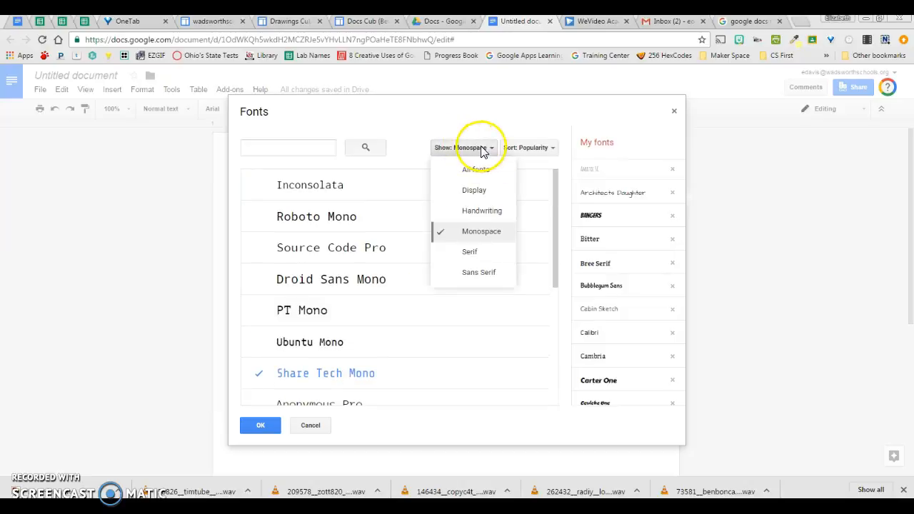
{"action": "left_click", "coordinate": [473, 253]}
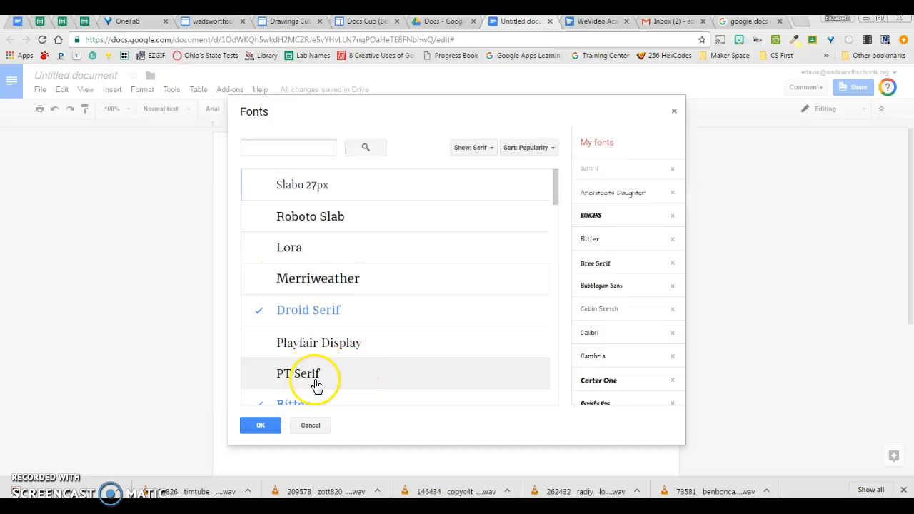
{"action": "left_click", "coordinate": [472, 147]}
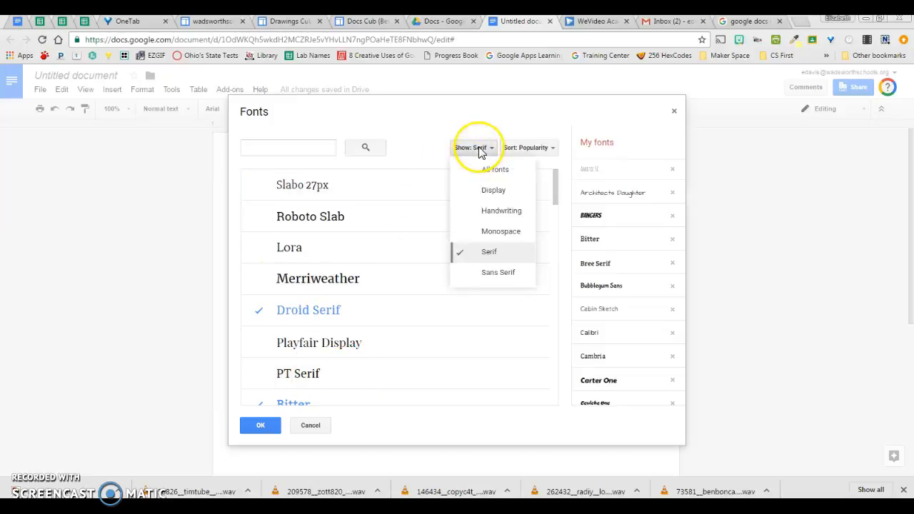
{"action": "left_click", "coordinate": [495, 275]}
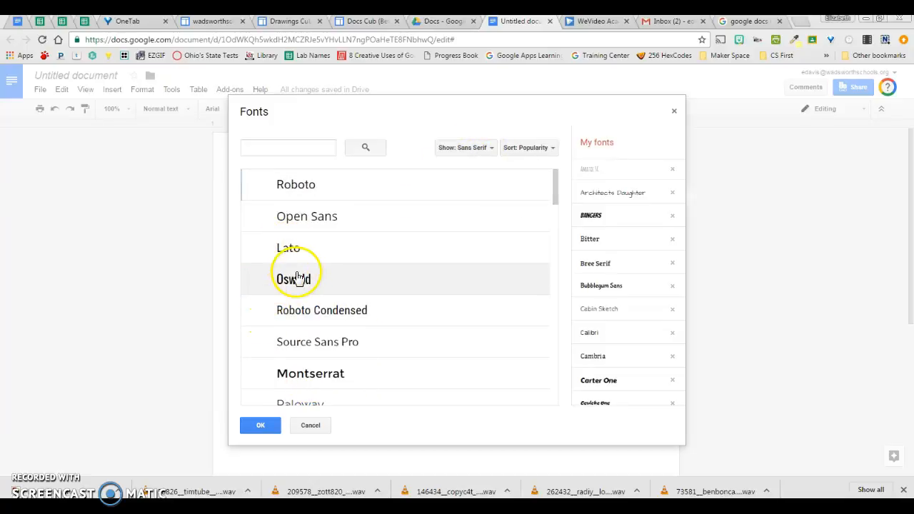
{"action": "scroll", "coordinate": [357, 355], "scroll_direction": "down", "scroll_amount": 5}
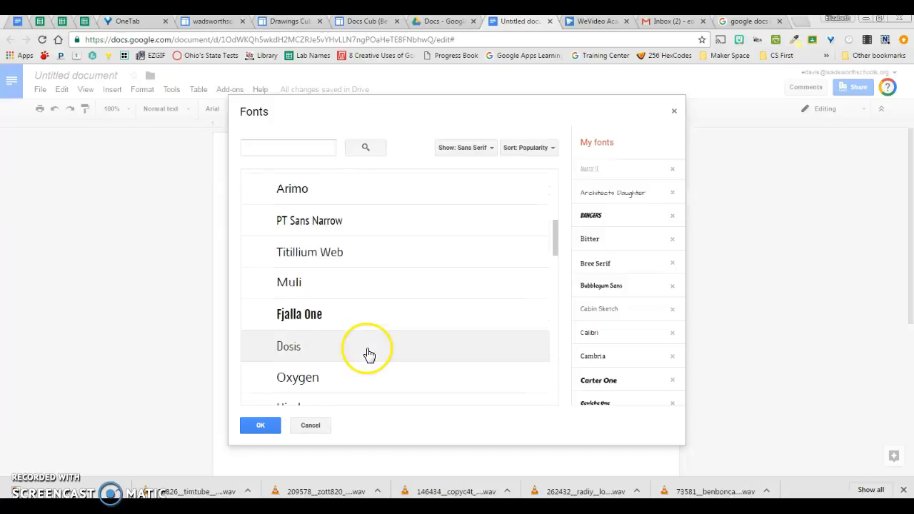
{"action": "scroll", "coordinate": [368, 352], "scroll_direction": "up", "scroll_amount": 5}
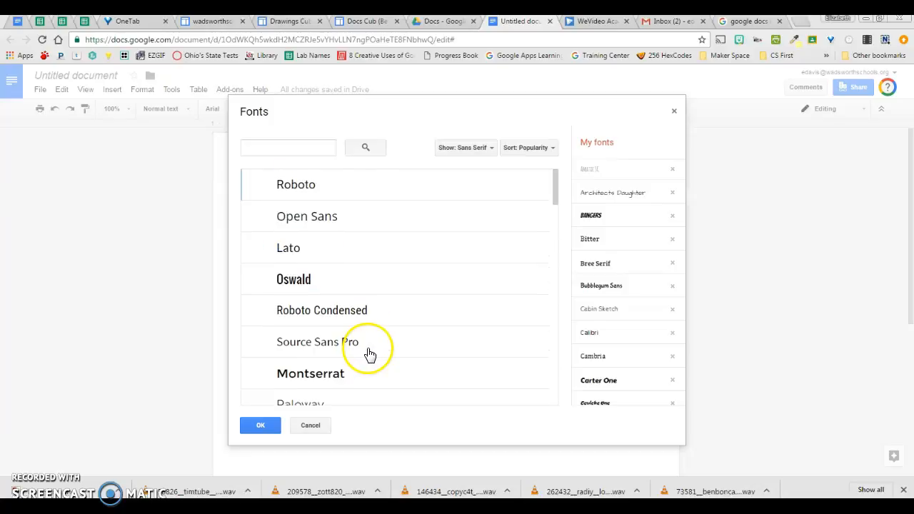
{"action": "left_click", "coordinate": [540, 154]}
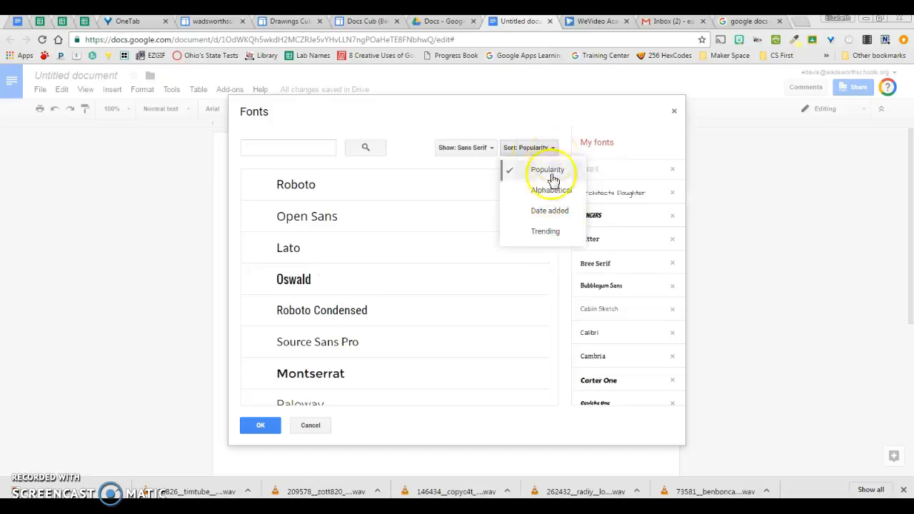
{"action": "left_click", "coordinate": [476, 149]}
{"action": "left_click", "coordinate": [482, 156]}
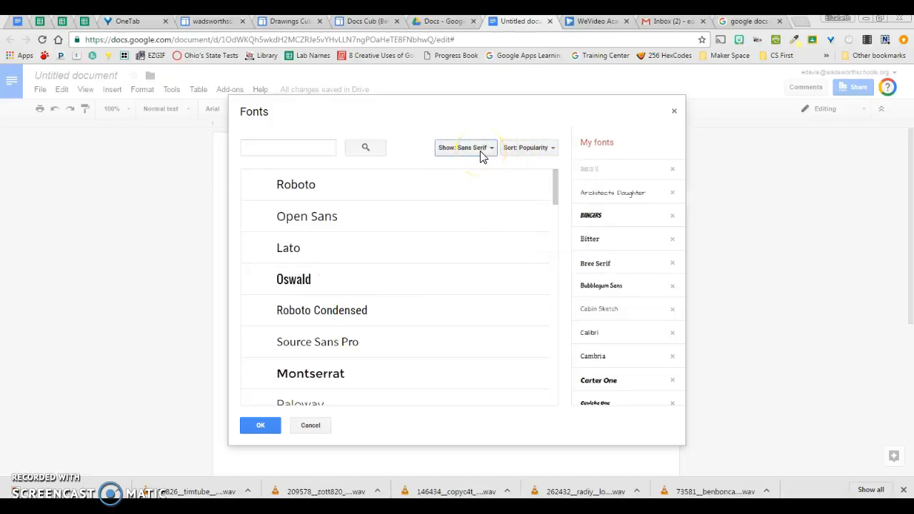
Confirm the font selection to apply Mountains of Christmas to the sentence, and check it among the recently used fonts.
{"action": "left_click", "coordinate": [266, 427]}
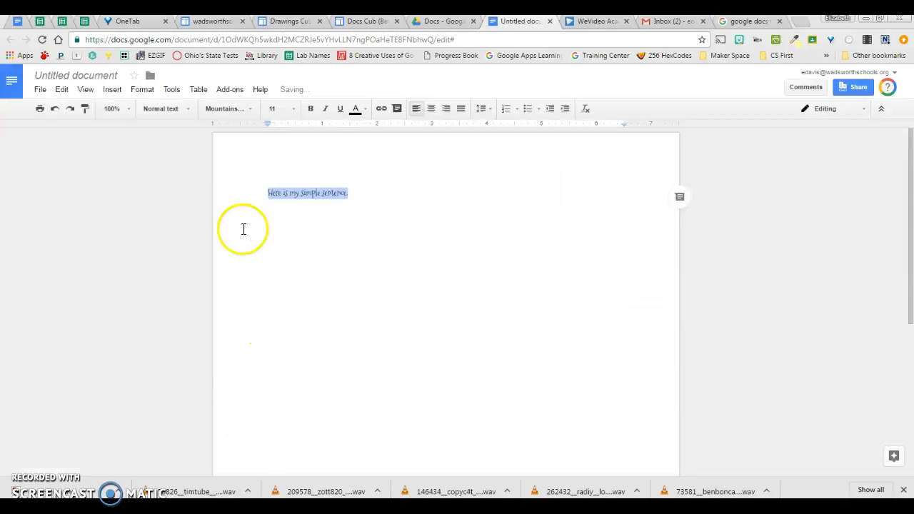
{"action": "left_click", "coordinate": [245, 113]}
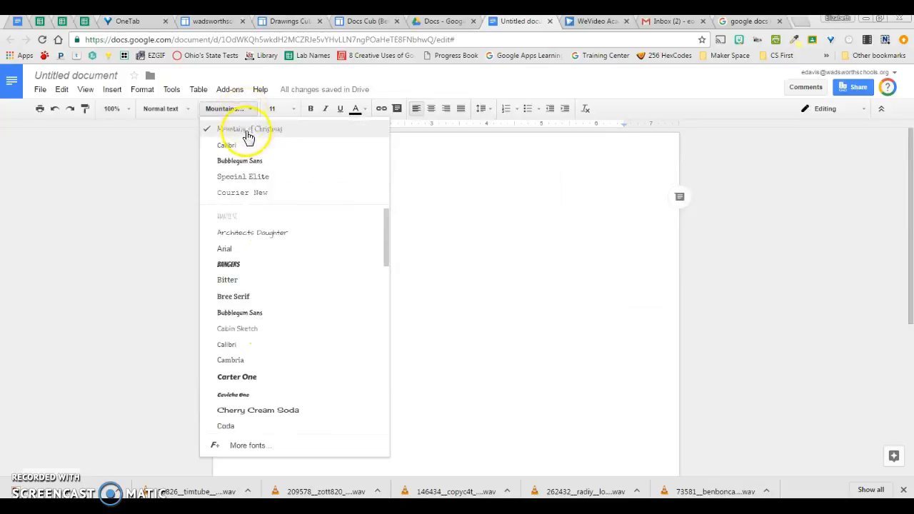
{"action": "left_click", "coordinate": [243, 112]}
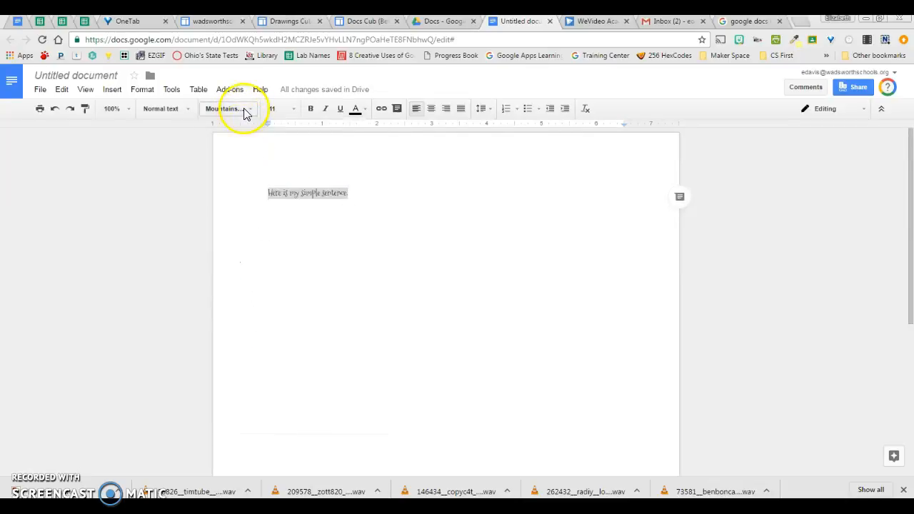
Set the sentence's font size to 36 and open the font size choices again.
{"action": "left_click", "coordinate": [293, 110]}
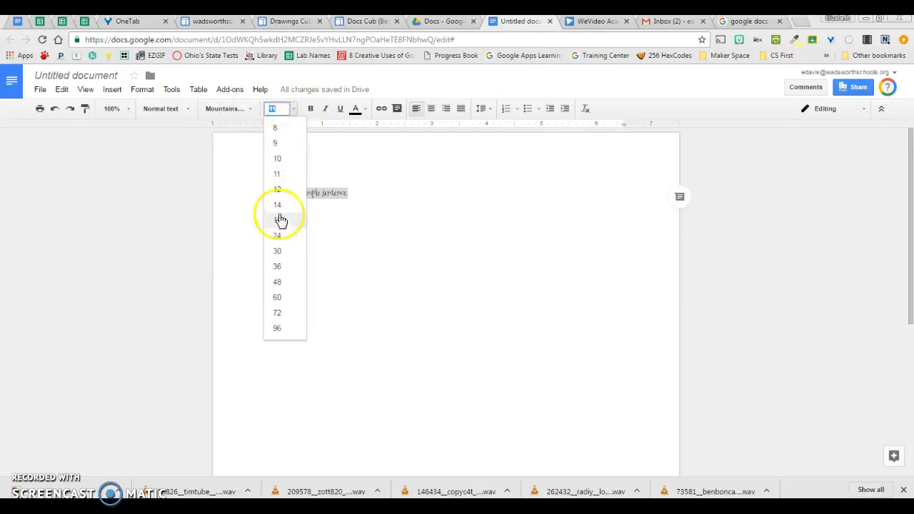
{"action": "left_click", "coordinate": [282, 268]}
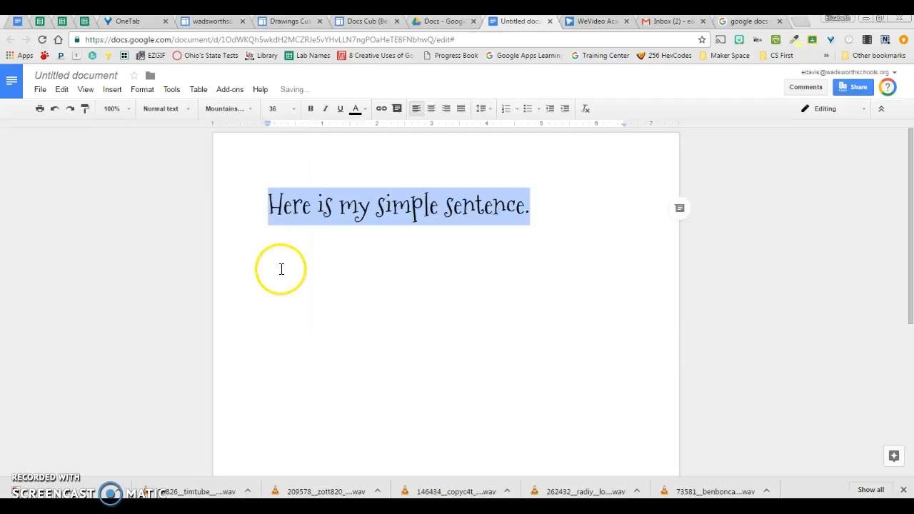
{"action": "left_click", "coordinate": [275, 110]}
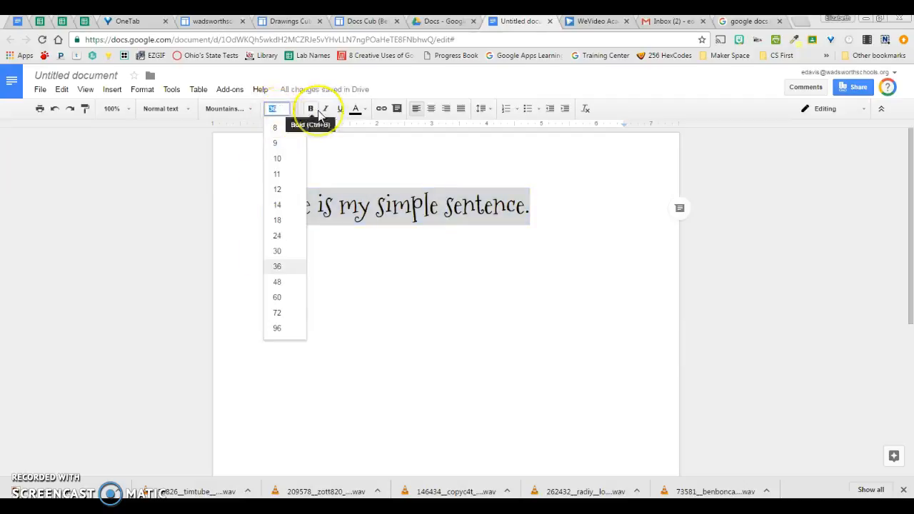
Set the sentence's font size to 32 and make it bold, italic and underlined.
{"action": "left_click", "coordinate": [278, 254]}
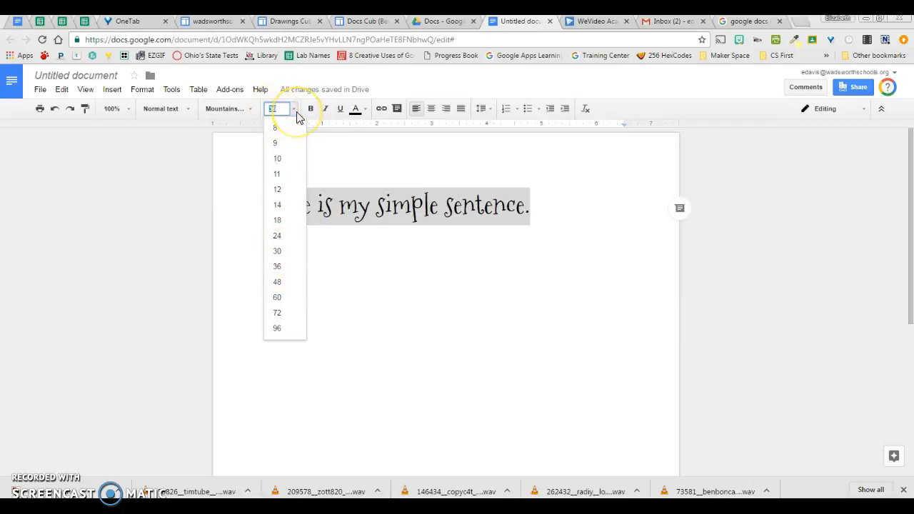
{"action": "key", "text": "Return"}
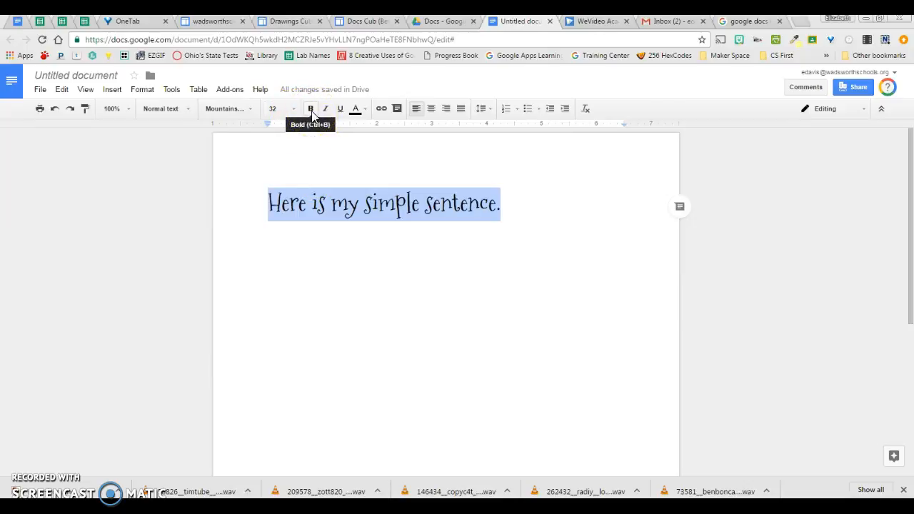
{"action": "left_click", "coordinate": [311, 112]}
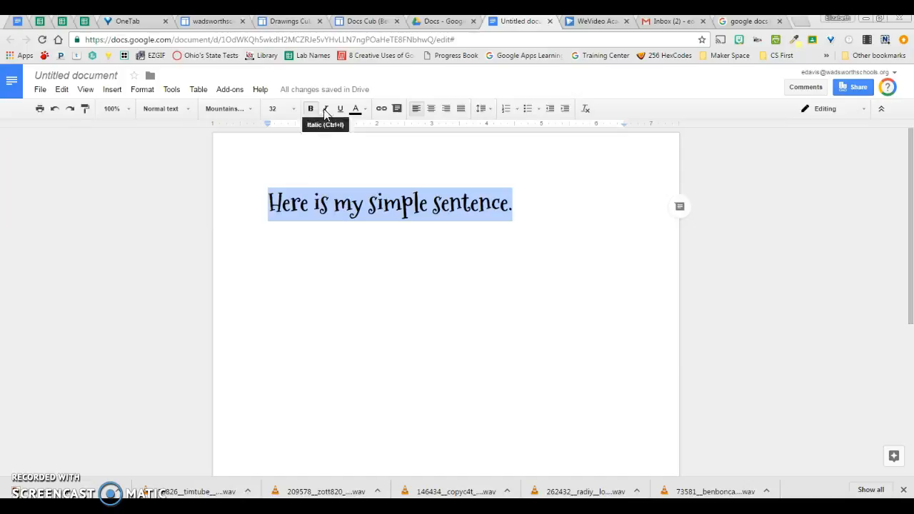
{"action": "left_click", "coordinate": [325, 110]}
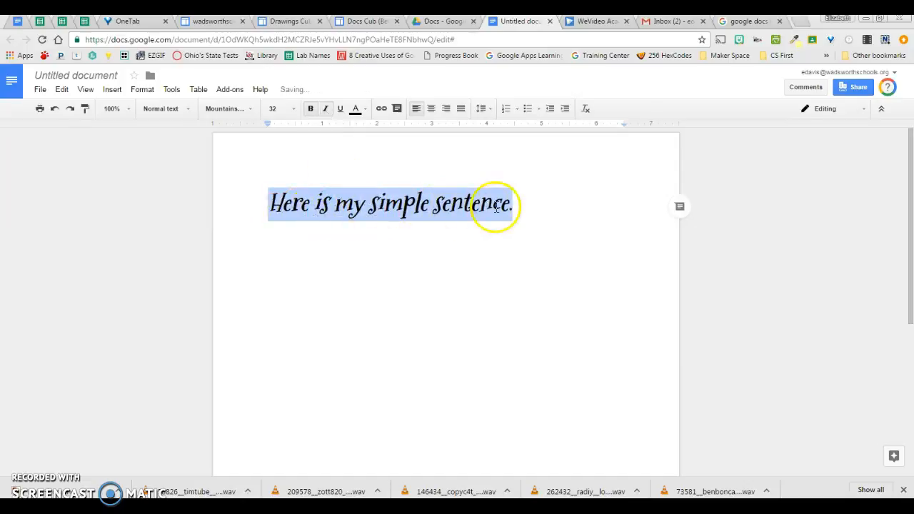
{"action": "left_click", "coordinate": [341, 110]}
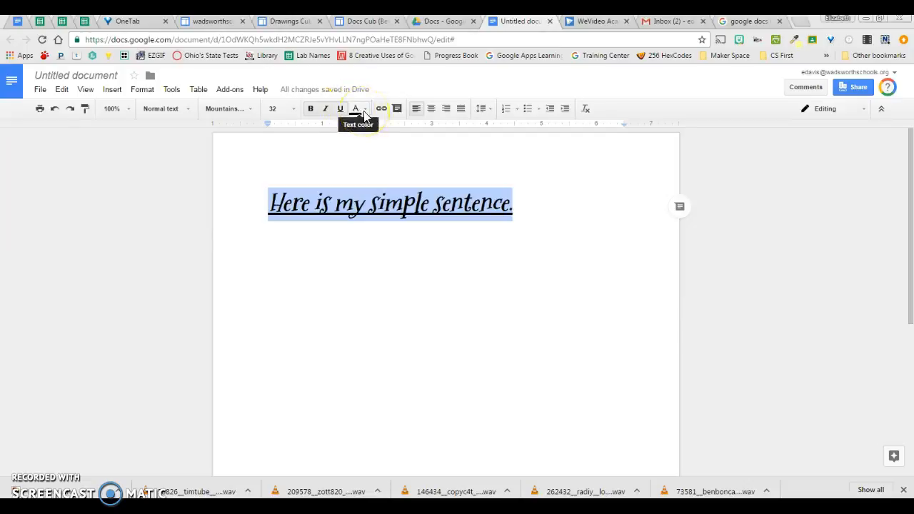
Color the sentence's text dark green, and replace that with the custom color #76418c.
{"action": "left_click", "coordinate": [364, 114]}
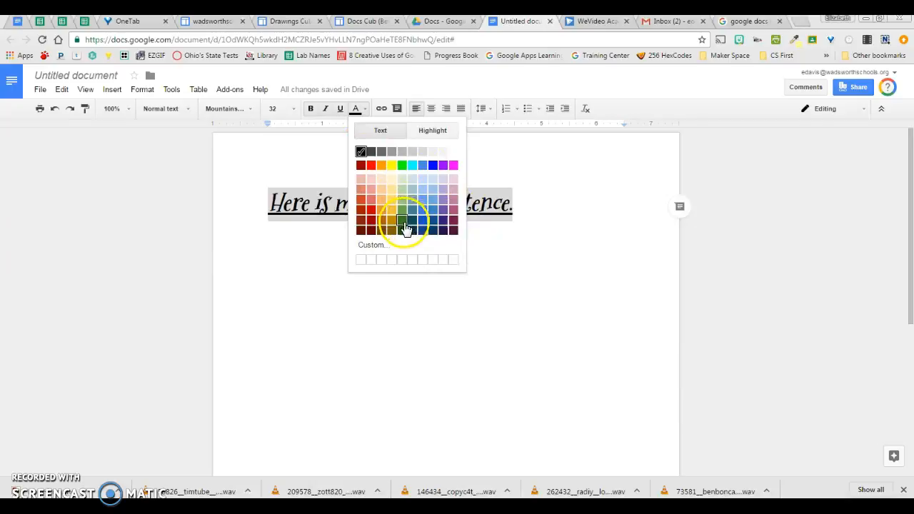
{"action": "left_click", "coordinate": [404, 227]}
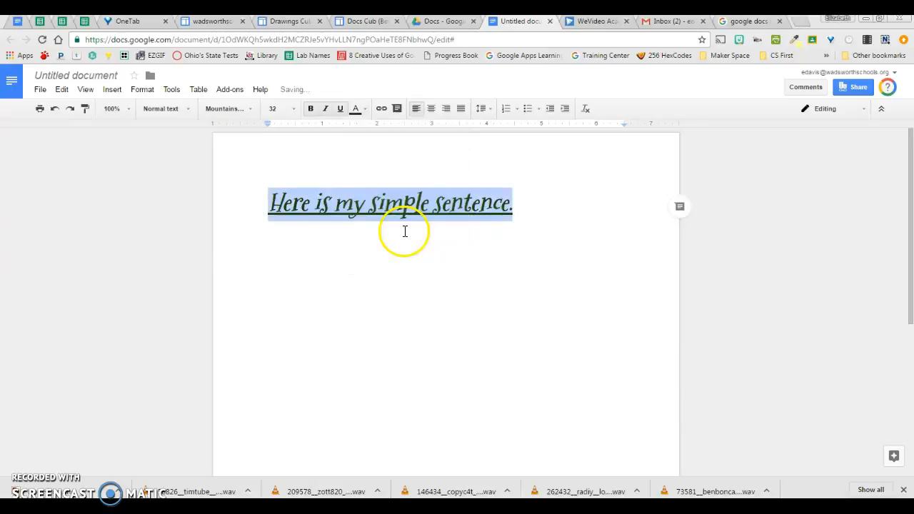
{"action": "left_click", "coordinate": [365, 113]}
{"action": "left_click", "coordinate": [380, 250]}
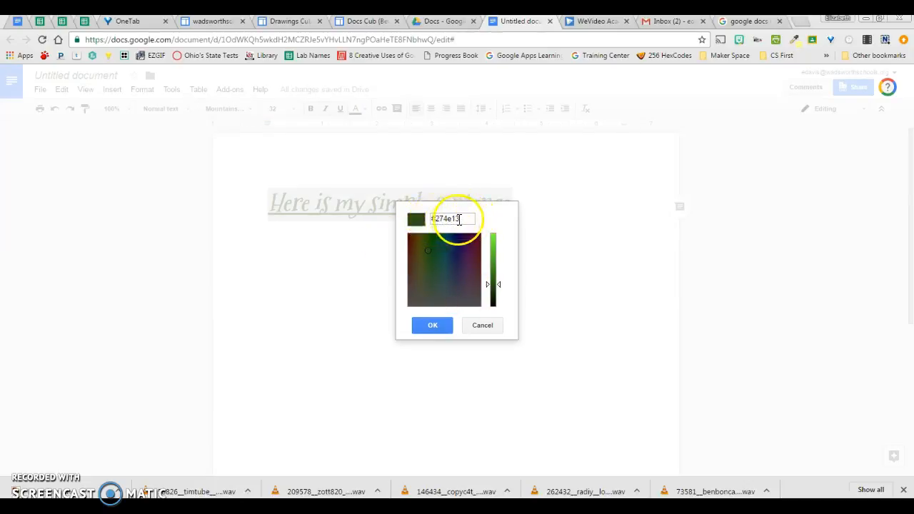
{"action": "mouse_move", "coordinate": [496, 285]}
{"action": "left_mouse_down"}
{"action": "mouse_move", "coordinate": [500, 258]}
{"action": "mouse_move", "coordinate": [500, 271]}
{"action": "left_mouse_up"}
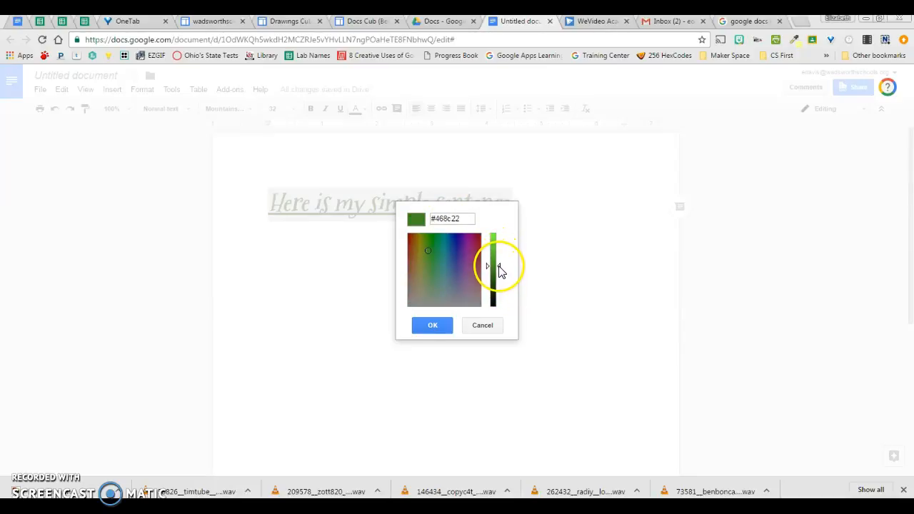
{"action": "mouse_move", "coordinate": [427, 251]}
{"action": "left_mouse_down"}
{"action": "mouse_move", "coordinate": [462, 278]}
{"action": "mouse_move", "coordinate": [466, 269]}
{"action": "left_mouse_up"}
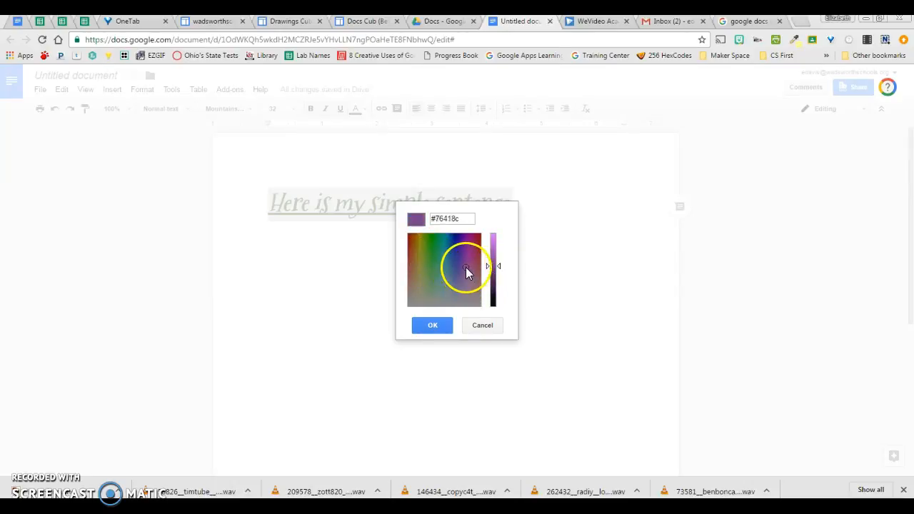
{"action": "left_click", "coordinate": [441, 328]}
{"action": "left_click", "coordinate": [298, 257]}
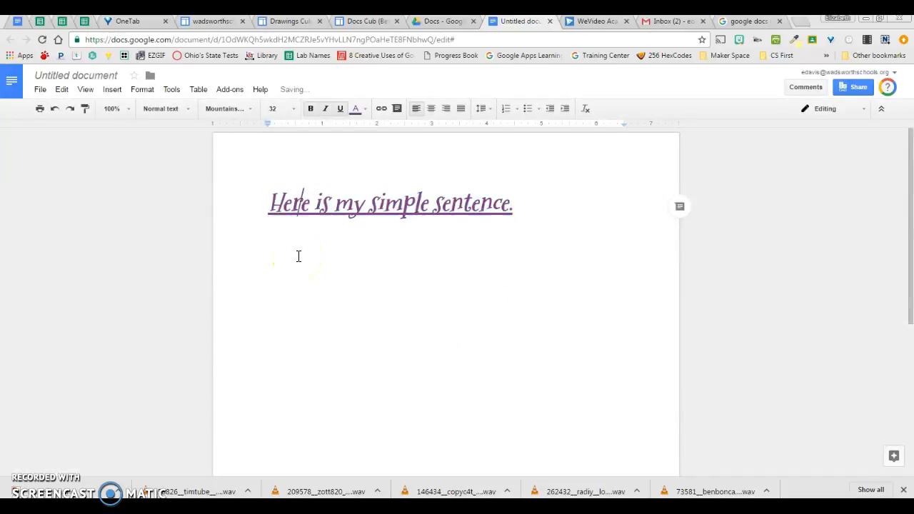
Check the text color palette for the saved custom color.
{"action": "left_click", "coordinate": [539, 227]}
{"action": "left_click", "coordinate": [361, 109]}
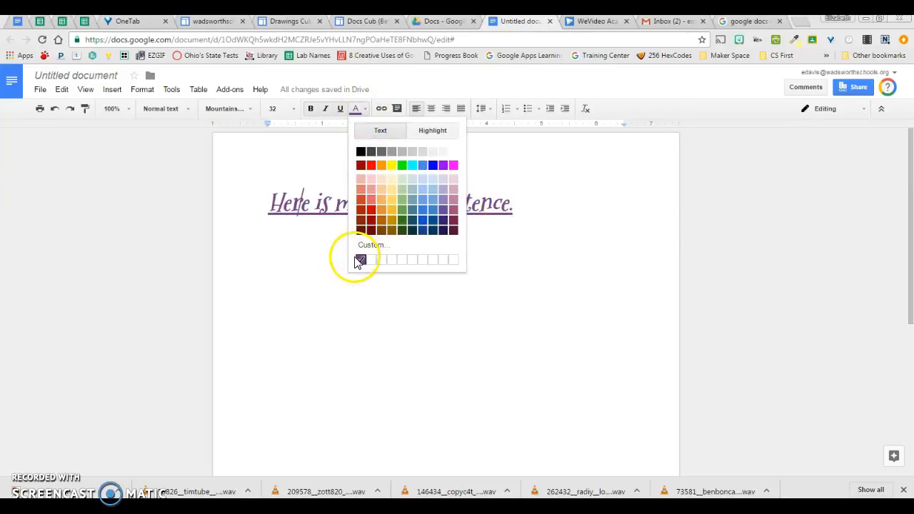
{"action": "left_click", "coordinate": [493, 236]}
Highlight the whole sentence in bright green.
{"action": "left_click_drag", "start_coordinate": [526, 206], "coordinate": [269, 205]}
{"action": "left_click", "coordinate": [363, 112]}
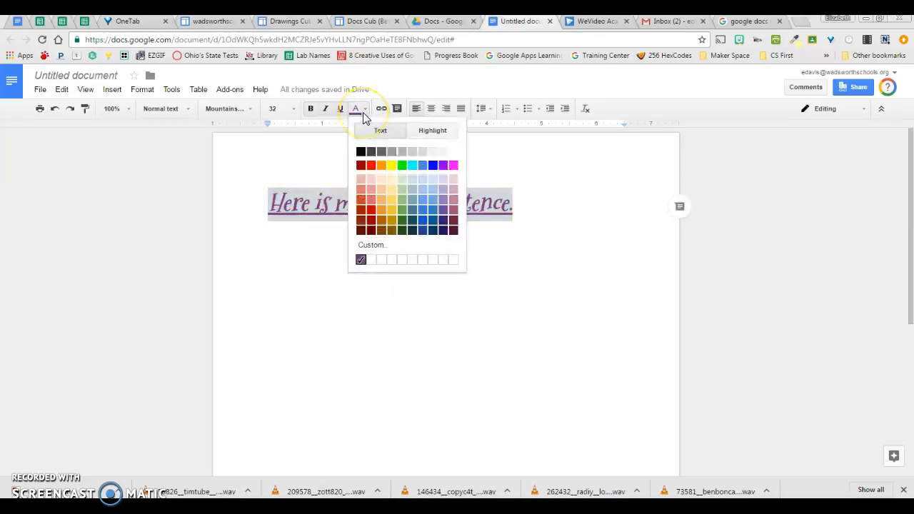
{"action": "left_click", "coordinate": [381, 134]}
{"action": "left_click", "coordinate": [431, 133]}
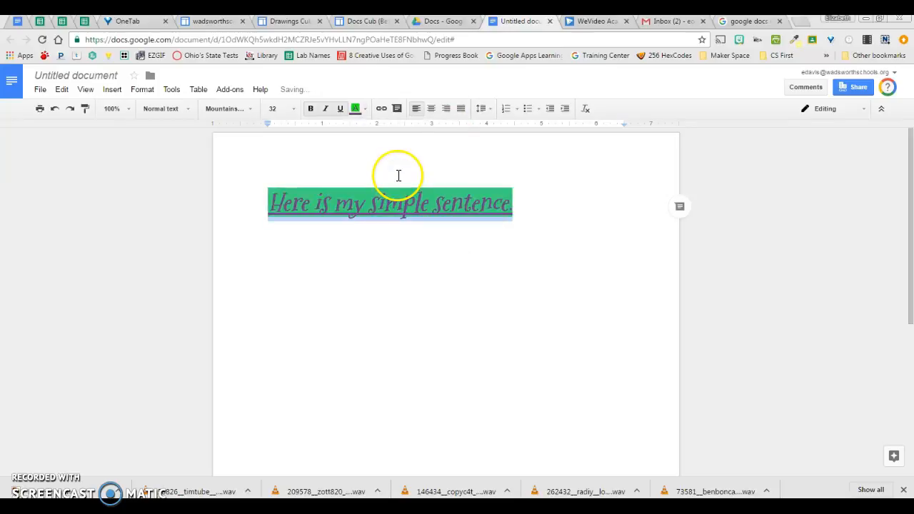
{"action": "left_click", "coordinate": [411, 257]}
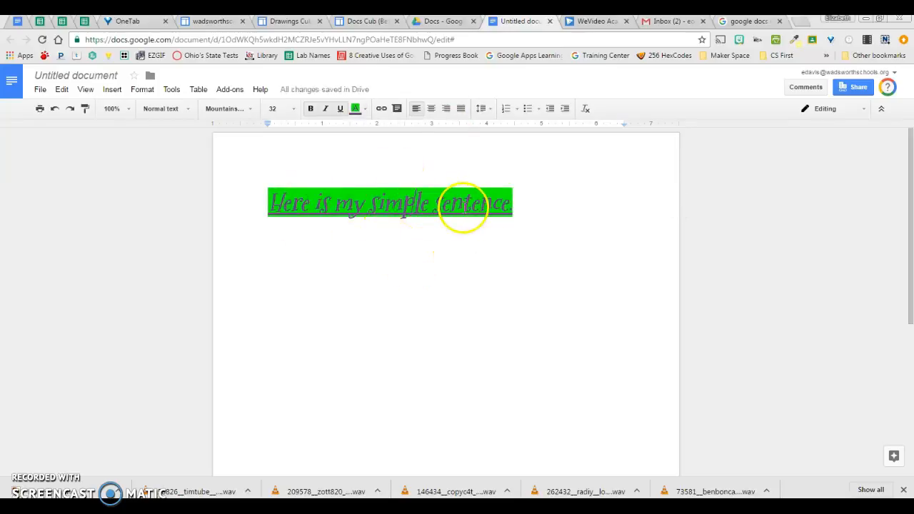
Try to set the highlight color to None without selecting the sentence.
{"action": "left_click", "coordinate": [361, 113]}
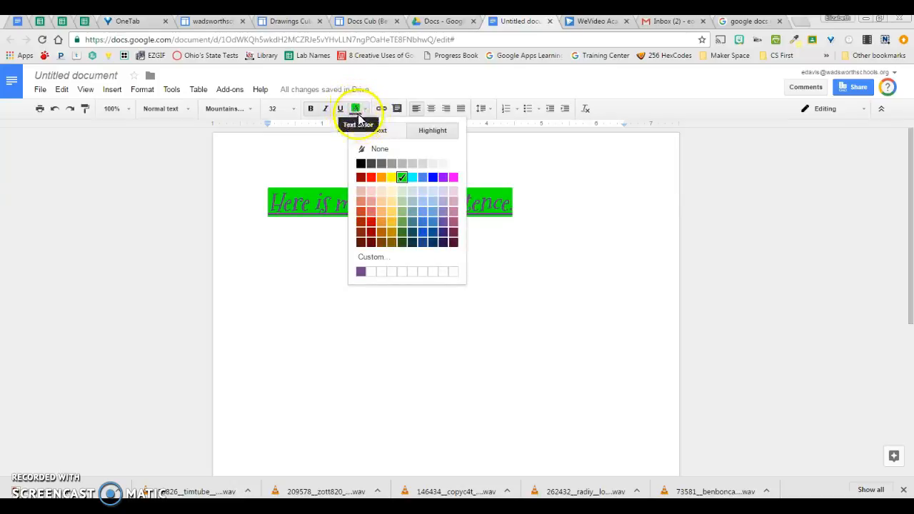
{"action": "left_click", "coordinate": [376, 148]}
{"action": "left_click", "coordinate": [364, 110]}
{"action": "left_click", "coordinate": [421, 131]}
{"action": "left_click", "coordinate": [379, 150]}
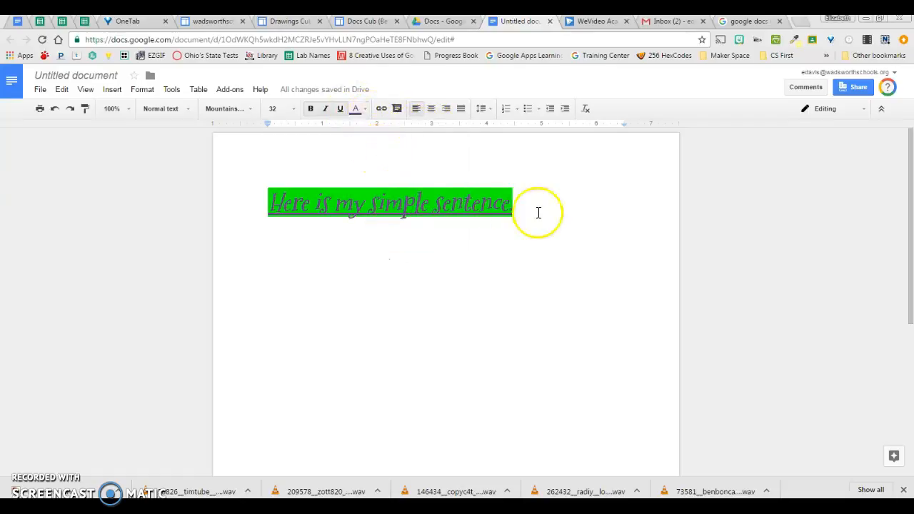
Select the whole sentence and remove its green highlight.
{"action": "left_click_drag", "start_coordinate": [536, 210], "coordinate": [310, 207]}
{"action": "left_click", "coordinate": [361, 117]}
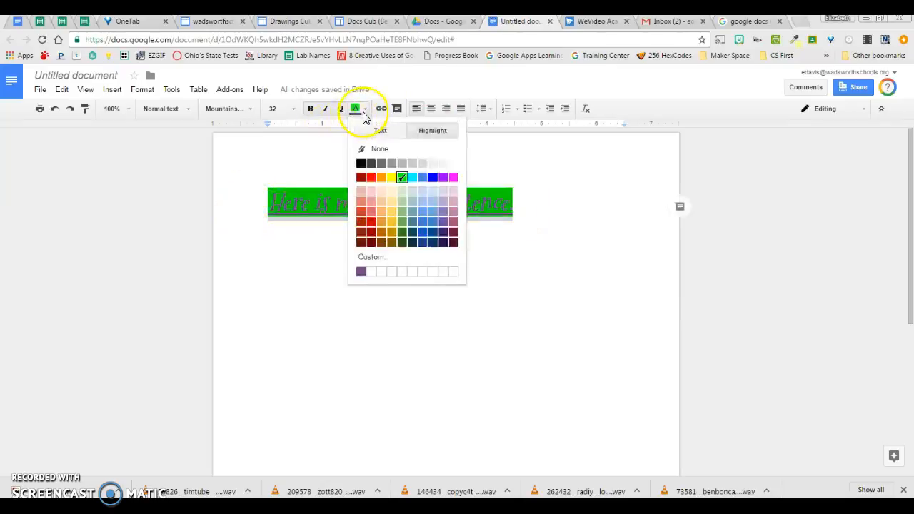
{"action": "left_click", "coordinate": [424, 134]}
{"action": "left_click", "coordinate": [382, 151]}
{"action": "left_click", "coordinate": [433, 257]}
{"action": "left_click", "coordinate": [536, 209]}
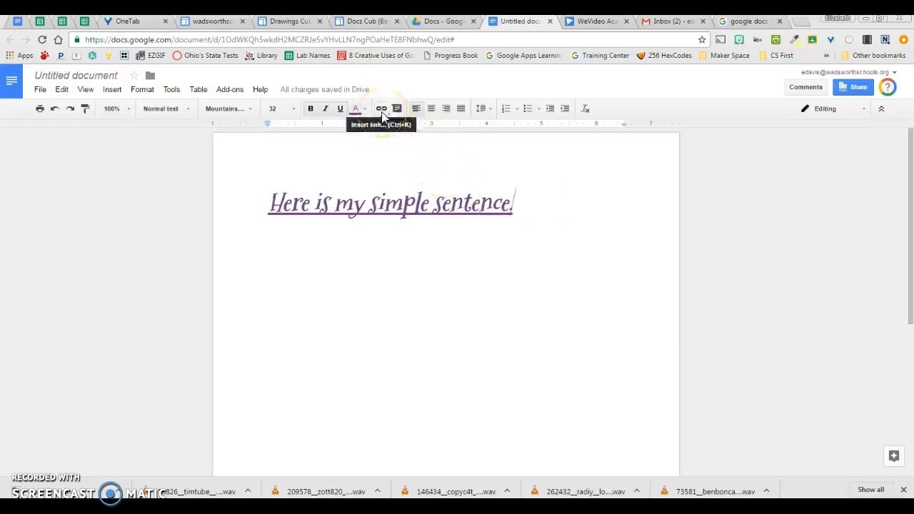
{"action": "type", "text": "."}
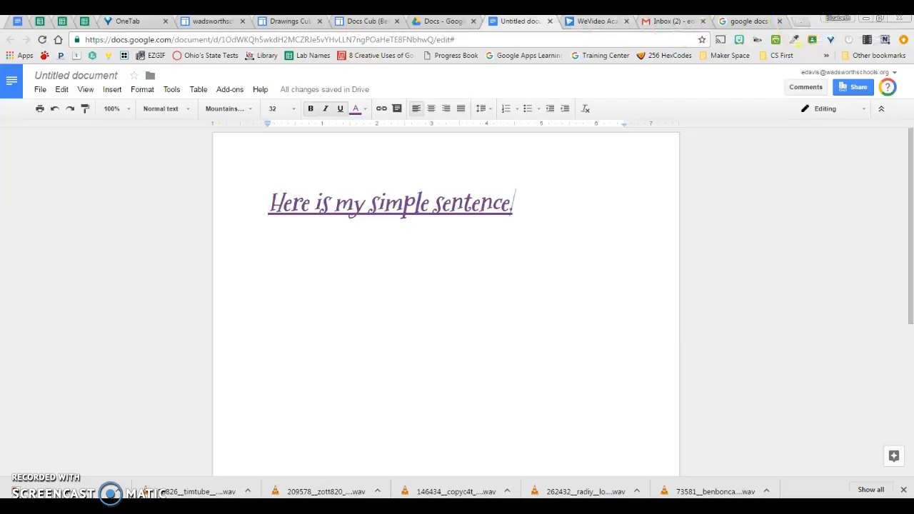
Copy the web address of the open WeVideo Academy page and return to the untitled document.
{"action": "left_click", "coordinate": [596, 22]}
{"action": "left_click", "coordinate": [391, 38]}
{"action": "key", "text": "ctrl+c"}
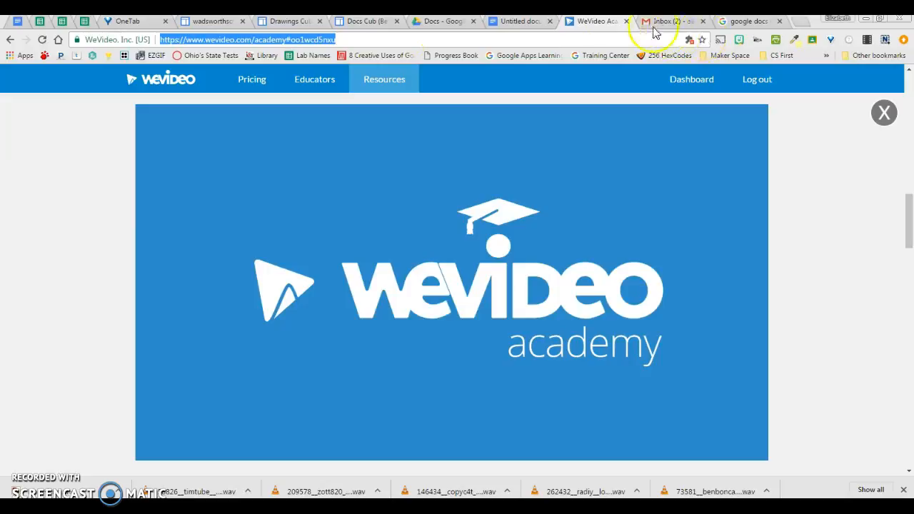
{"action": "left_click", "coordinate": [520, 21]}
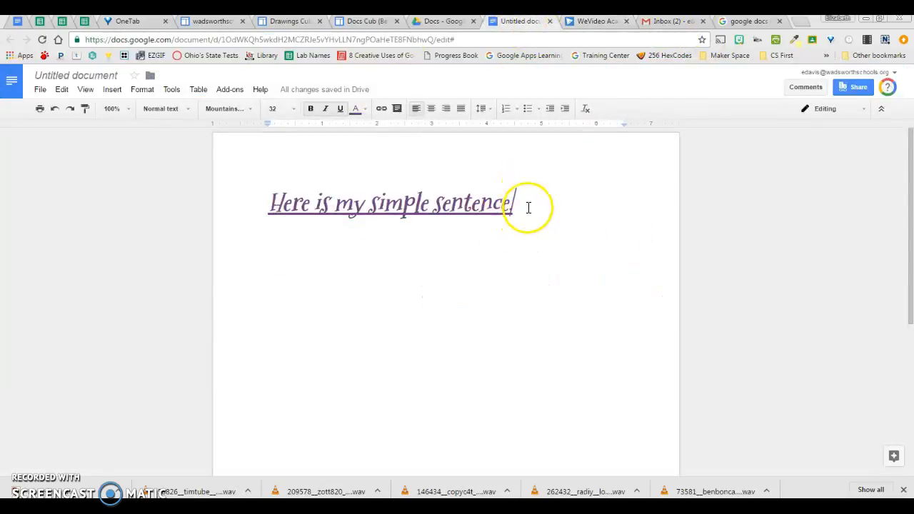
Link the whole sentence to the copied WeVideo Academy address and check the resulting link.
{"action": "left_click_drag", "start_coordinate": [528, 207], "coordinate": [249, 204]}
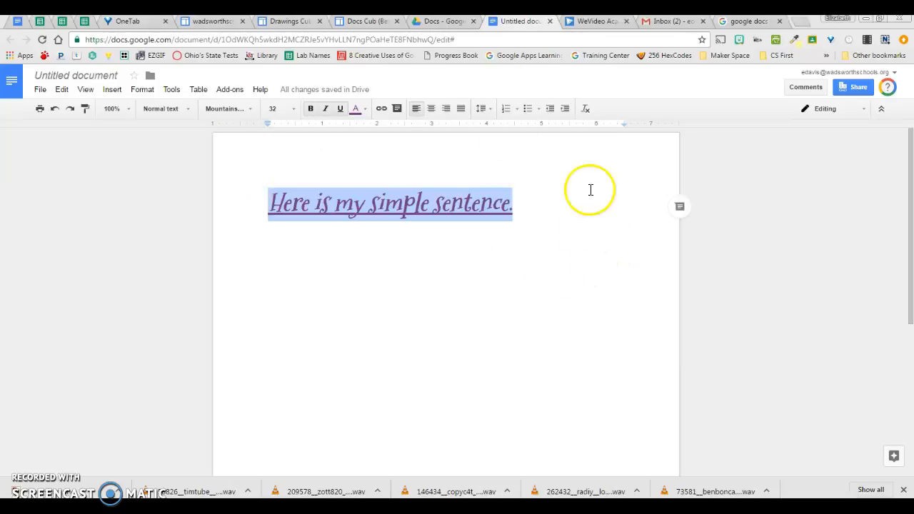
{"action": "left_click", "coordinate": [383, 114]}
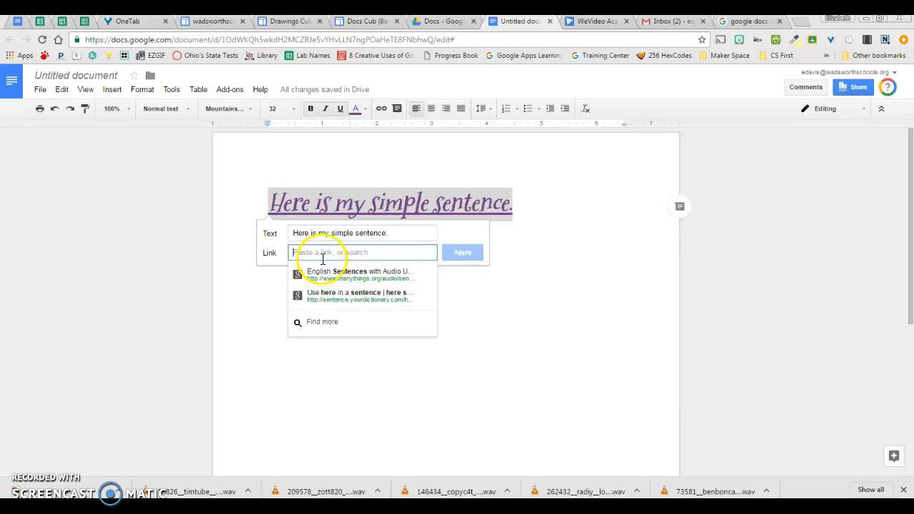
{"action": "key", "text": "ctrl+v"}
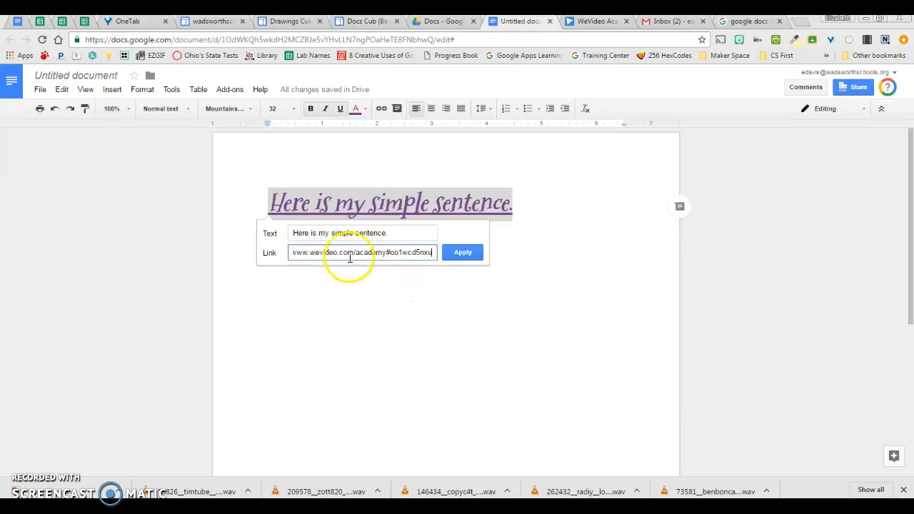
{"action": "left_click", "coordinate": [448, 255]}
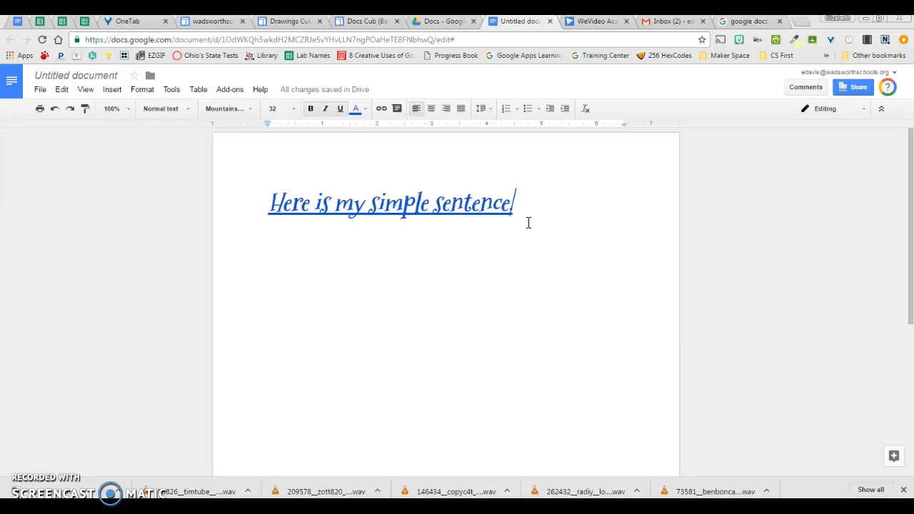
{"action": "left_click_drag", "start_coordinate": [526, 214], "coordinate": [259, 208]}
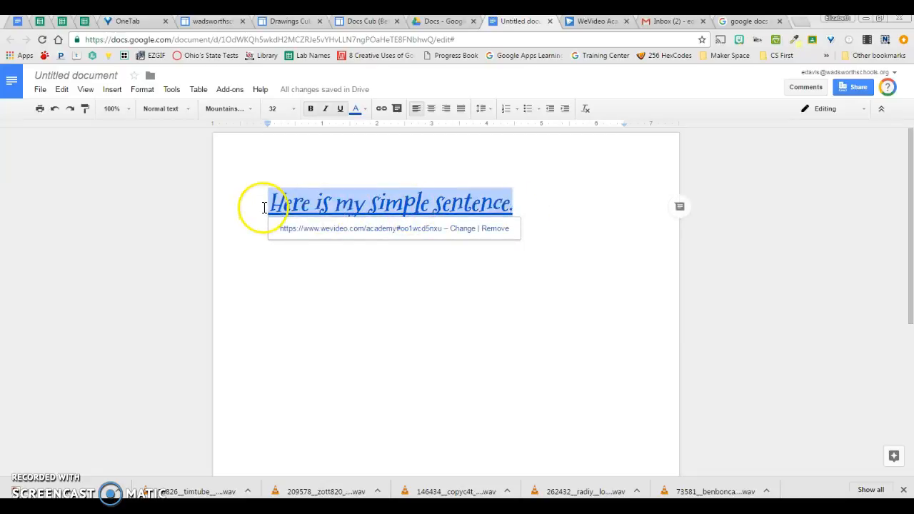
{"action": "left_click", "coordinate": [549, 202]}
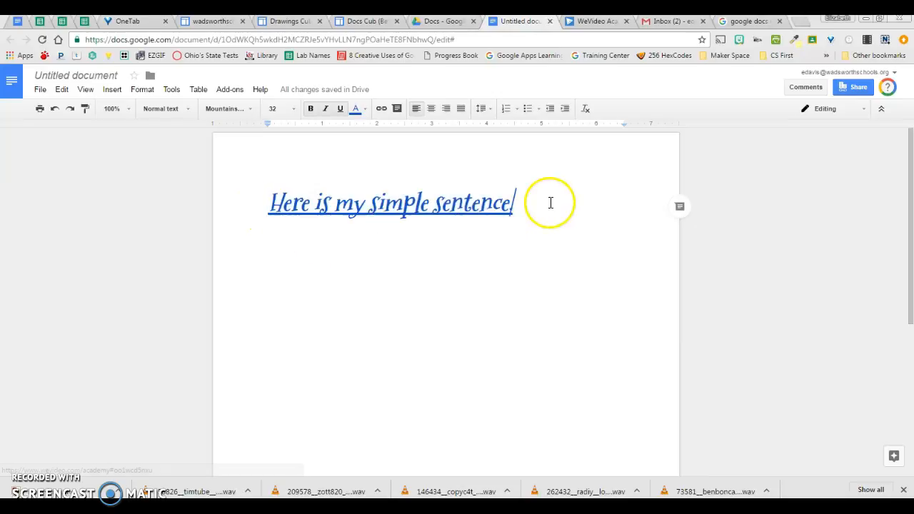
Insert the WeVideo Academy address on its own line two lines below the sentence, and delete that address again.
{"action": "key", "text": "Return"}
{"action": "key", "text": "Return"}
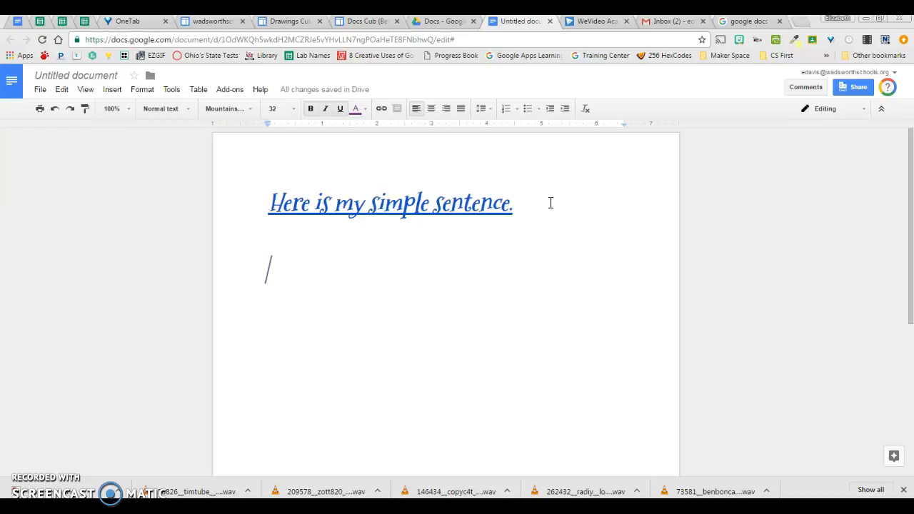
{"action": "type", "text": "https://www.wevideo.com/academy#oo1wcd5nxy"}
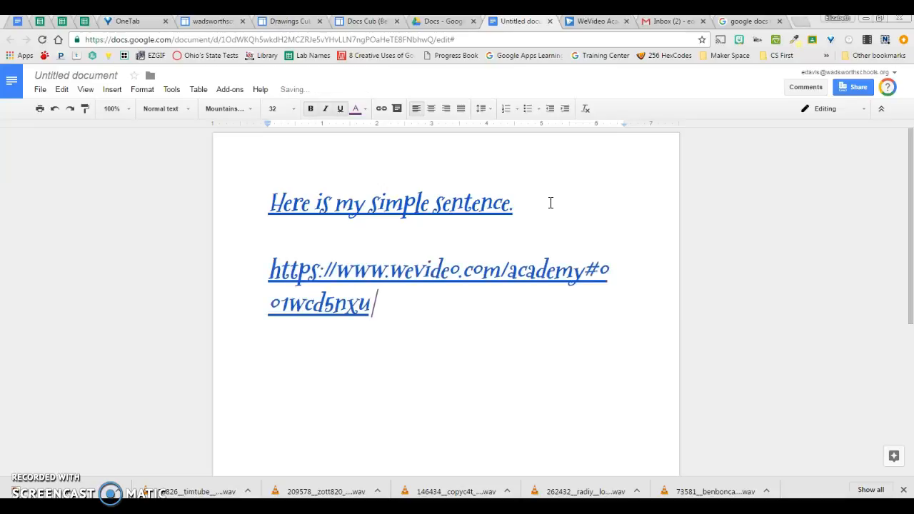
{"action": "left_click", "coordinate": [357, 272]}
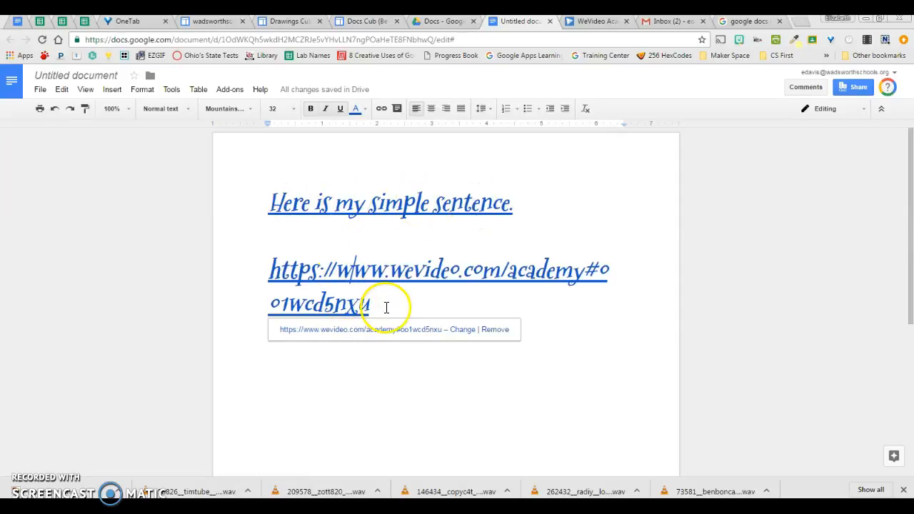
{"action": "left_click_drag", "start_coordinate": [376, 309], "coordinate": [265, 268]}
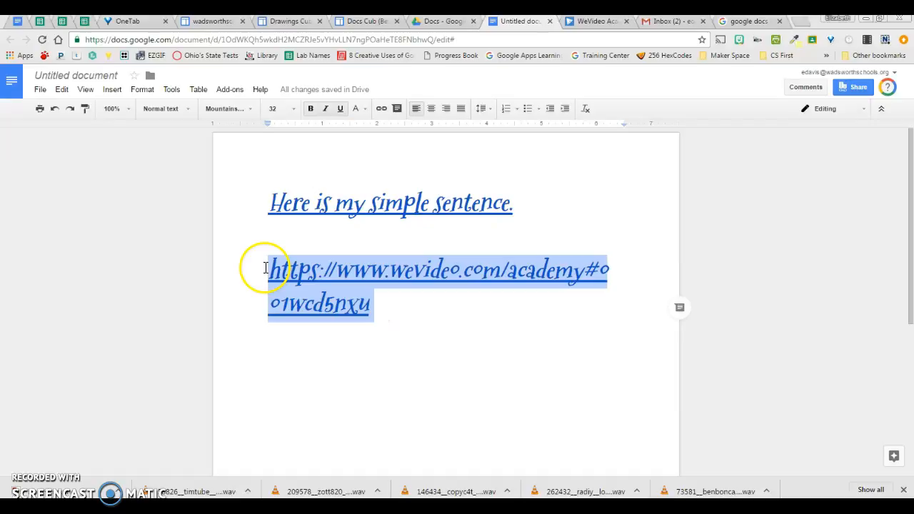
{"action": "key", "text": "BackSpace"}
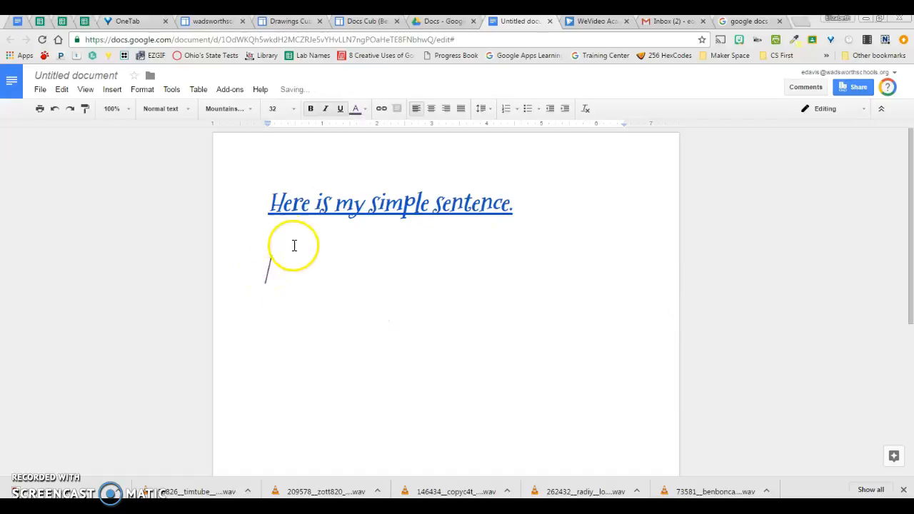
Add the comment "Leave a comment" to the word "sentence" in the linked line.
{"action": "left_click_drag", "start_coordinate": [258, 202], "coordinate": [525, 204]}
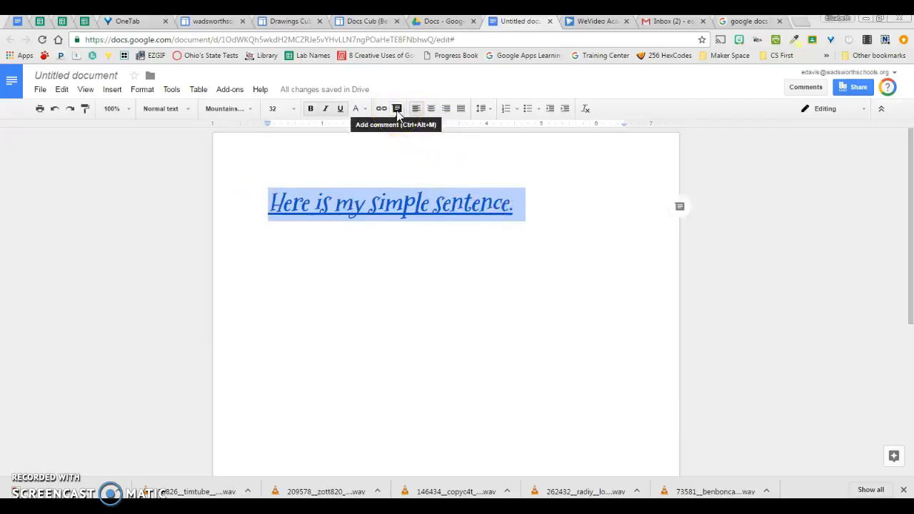
{"action": "left_click", "coordinate": [805, 86]}
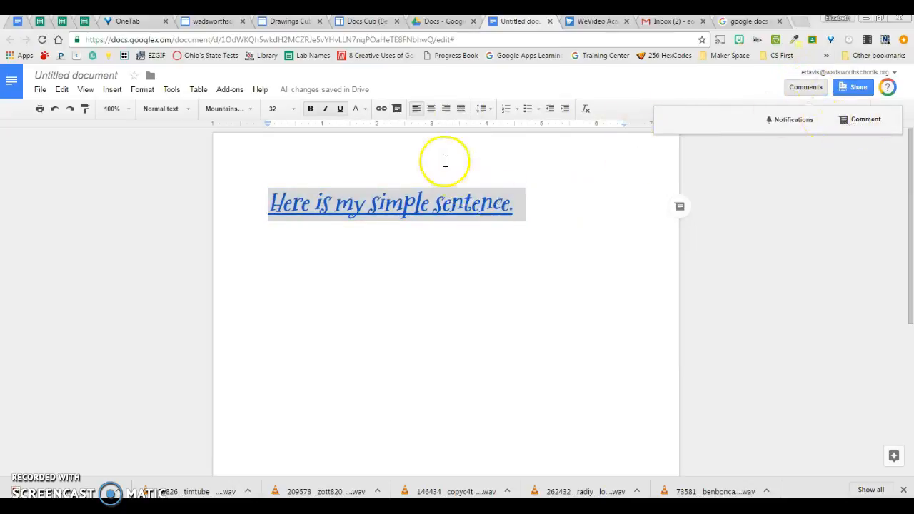
{"action": "left_click", "coordinate": [318, 206]}
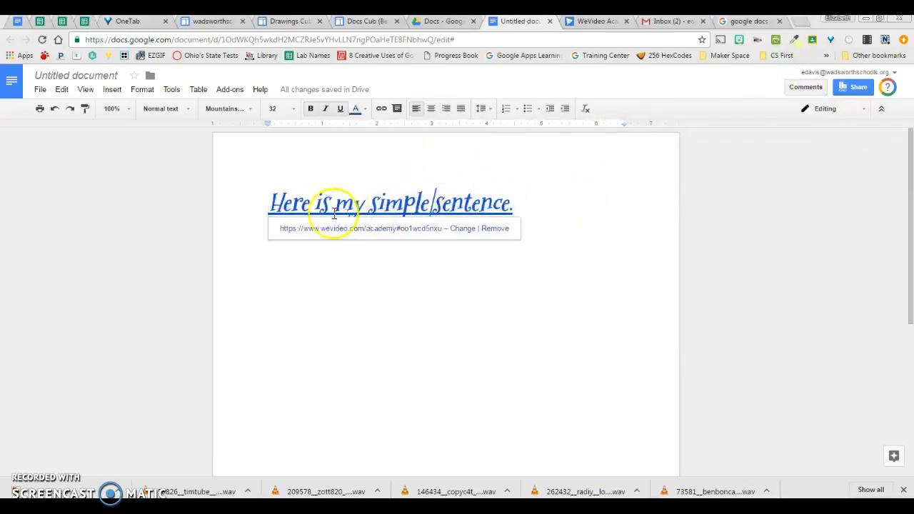
{"action": "left_click", "coordinate": [397, 111]}
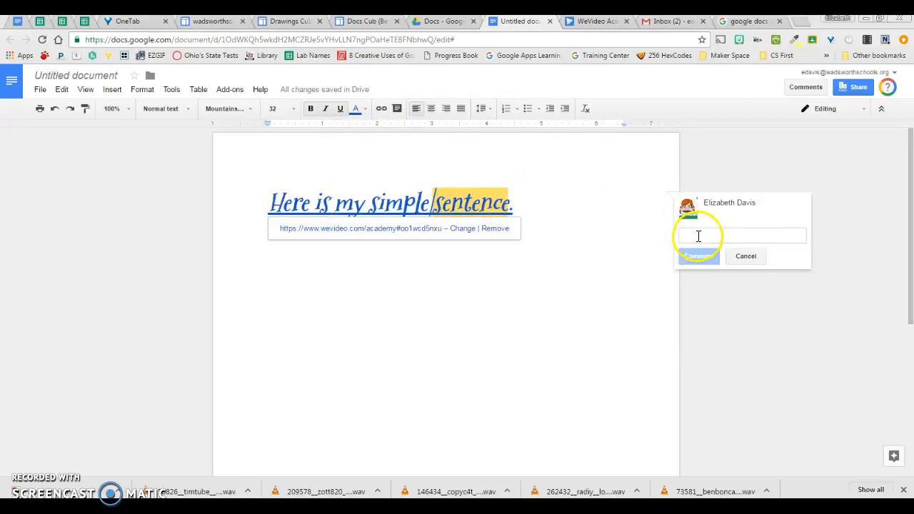
{"action": "type", "text": "Leave a comment"}
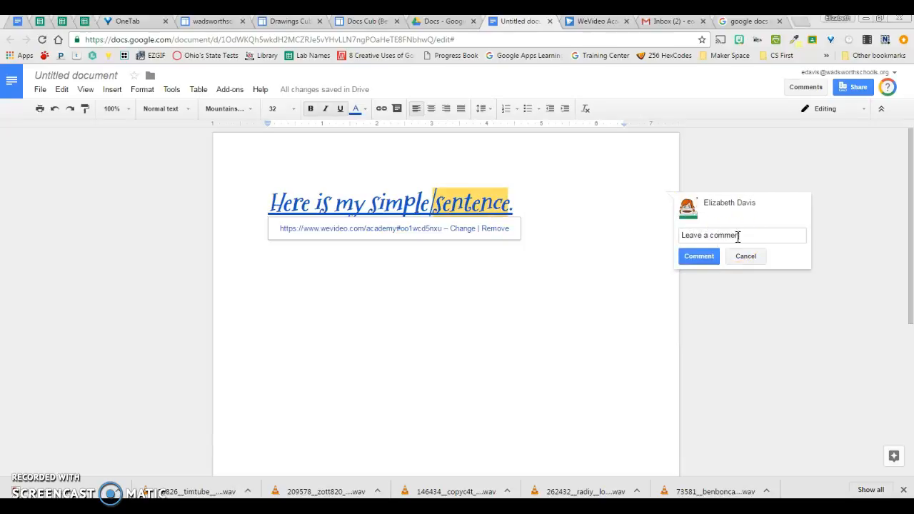
{"action": "left_click", "coordinate": [698, 256]}
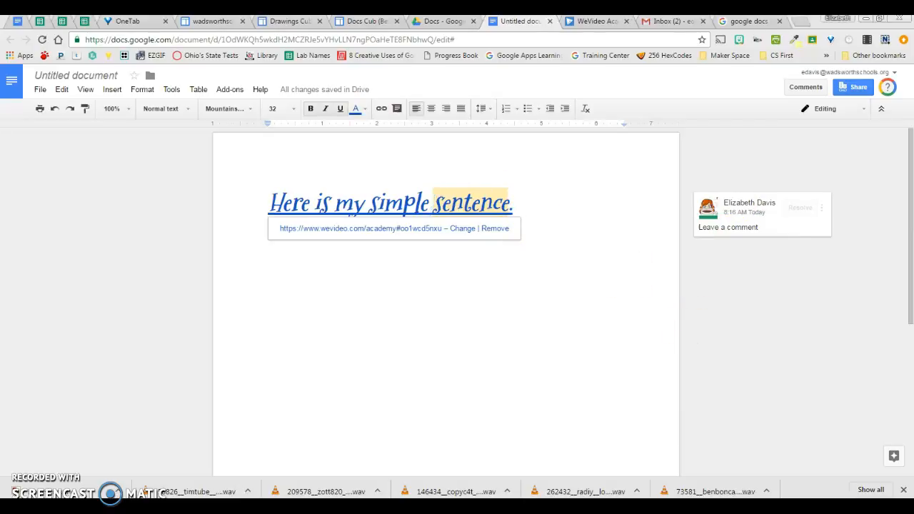
{"action": "left_click", "coordinate": [606, 235]}
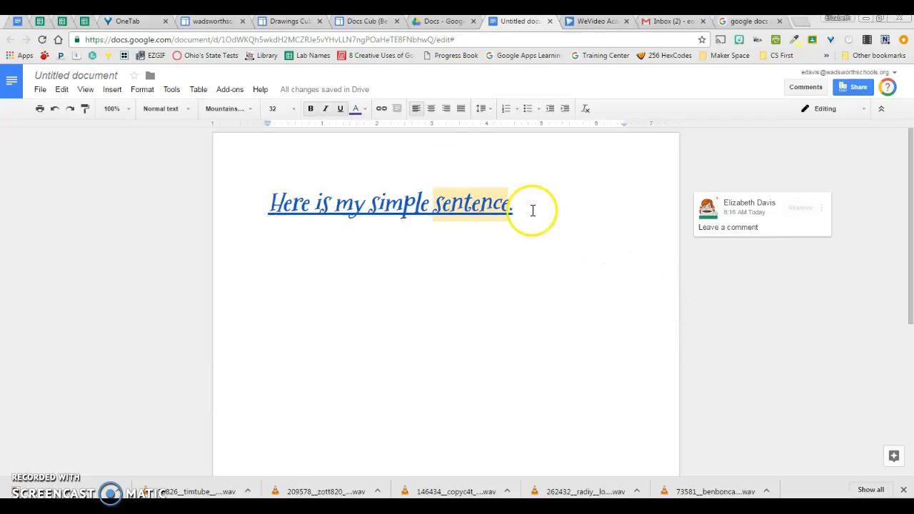
Select the whole sentence and try centre and right alignment before setting it to justified.
{"action": "left_click_drag", "start_coordinate": [529, 209], "coordinate": [224, 200]}
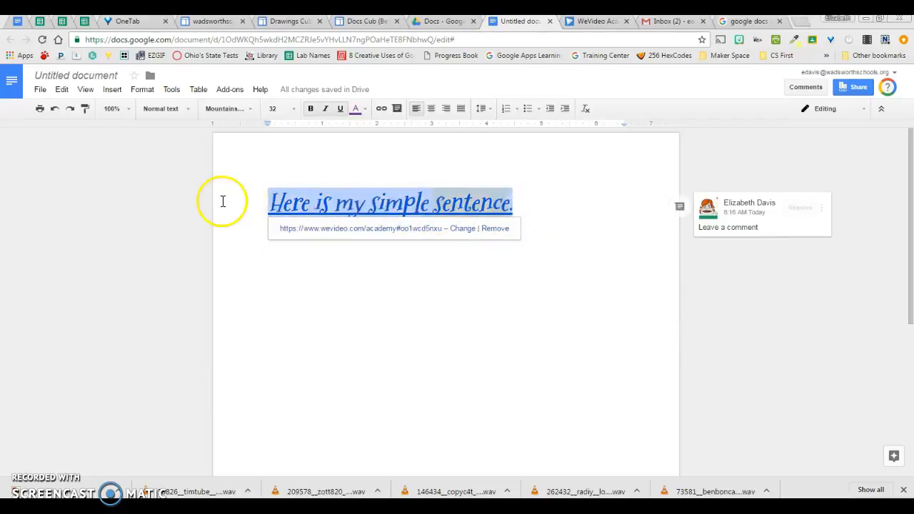
{"action": "left_click", "coordinate": [431, 109]}
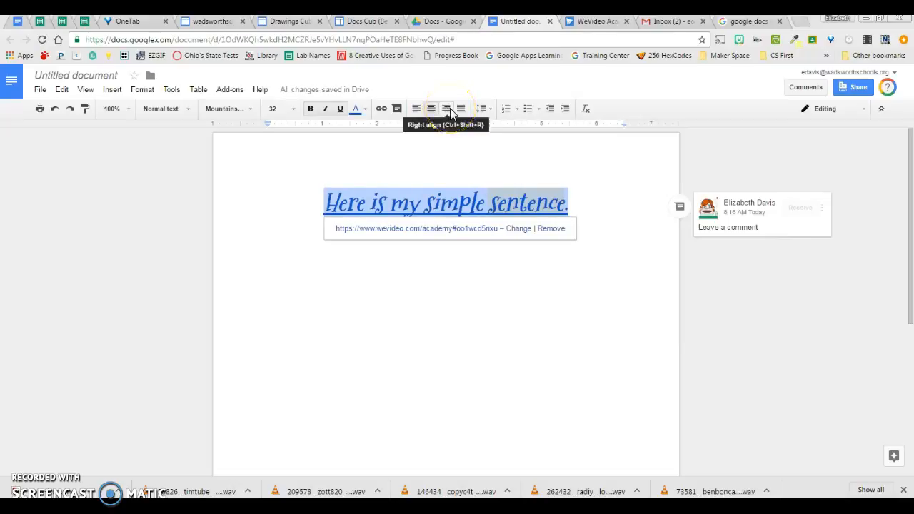
{"action": "left_click", "coordinate": [447, 109]}
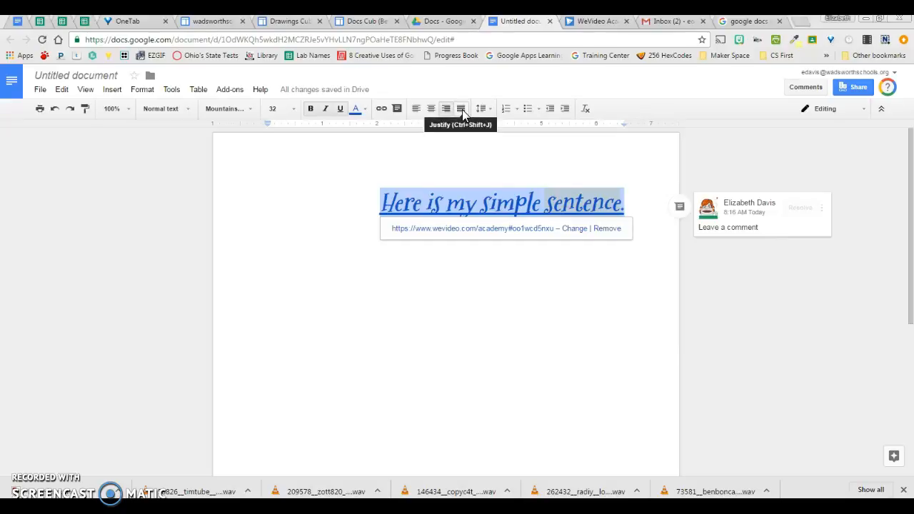
{"action": "left_click", "coordinate": [462, 110]}
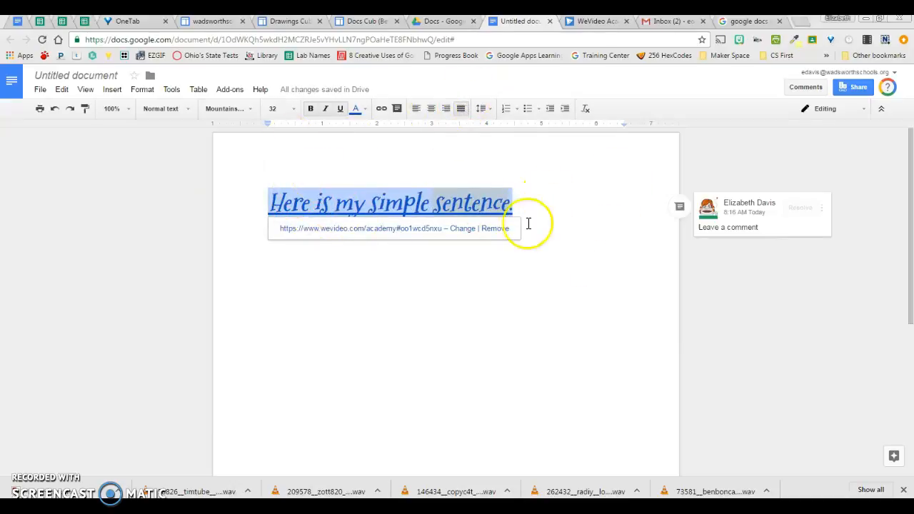
Delete the whole sentence and turn off underline, italic and bold for new text.
{"action": "left_click_drag", "start_coordinate": [512, 205], "coordinate": [265, 204]}
{"action": "key", "text": "BackSpace"}
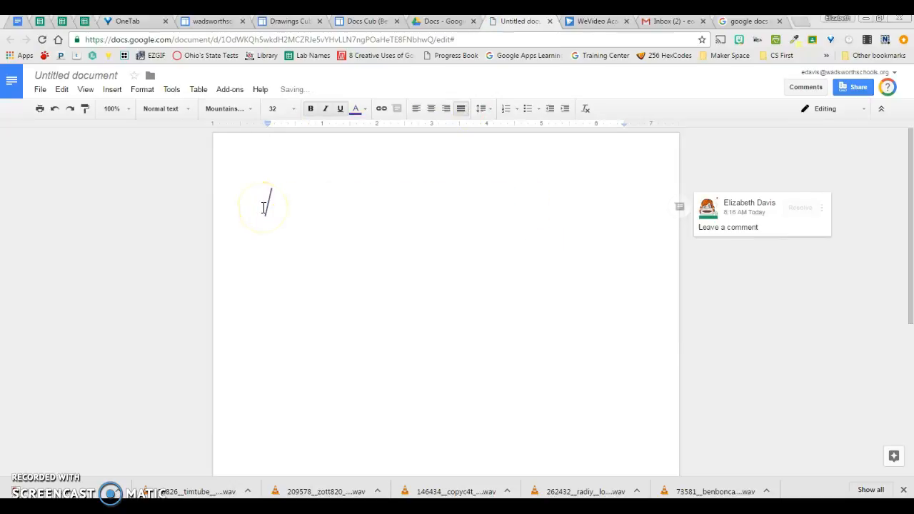
{"action": "left_click", "coordinate": [340, 110]}
{"action": "left_click", "coordinate": [326, 110]}
{"action": "left_click", "coordinate": [310, 111]}
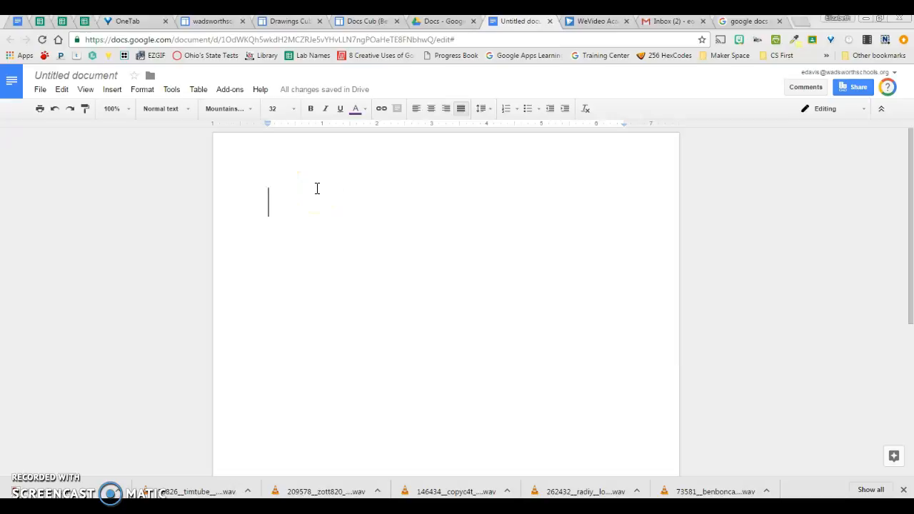
Enter a first name on the empty line and push it to the right margin with leading spaces.
{"action": "type", "text": "E"}
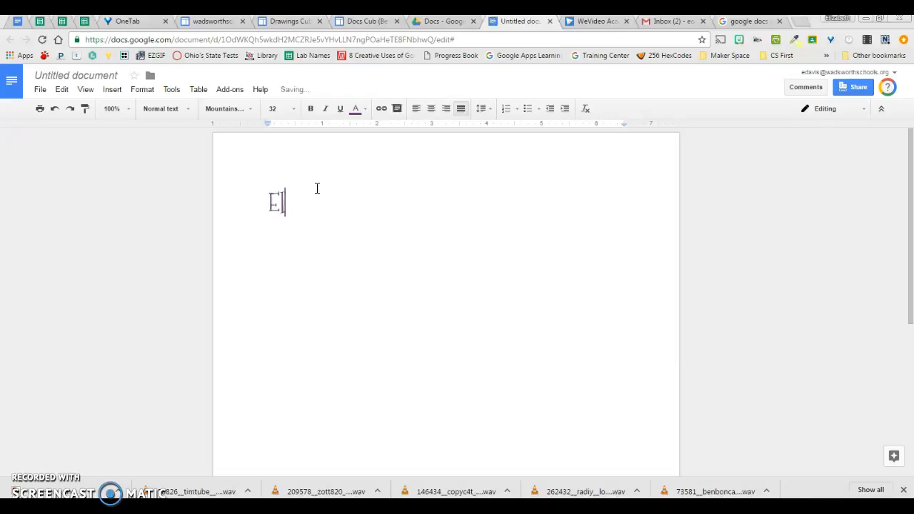
{"action": "type", "text": "lizabeth"}
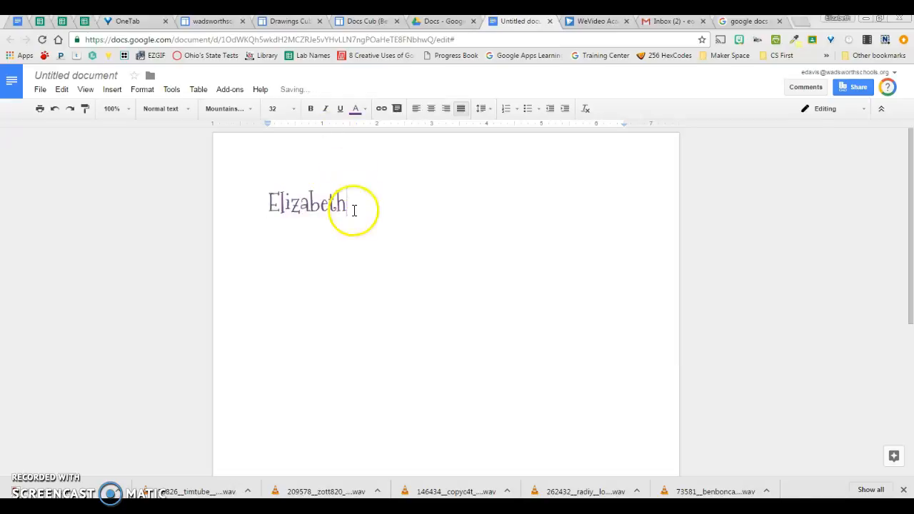
{"action": "left_click", "coordinate": [270, 207]}
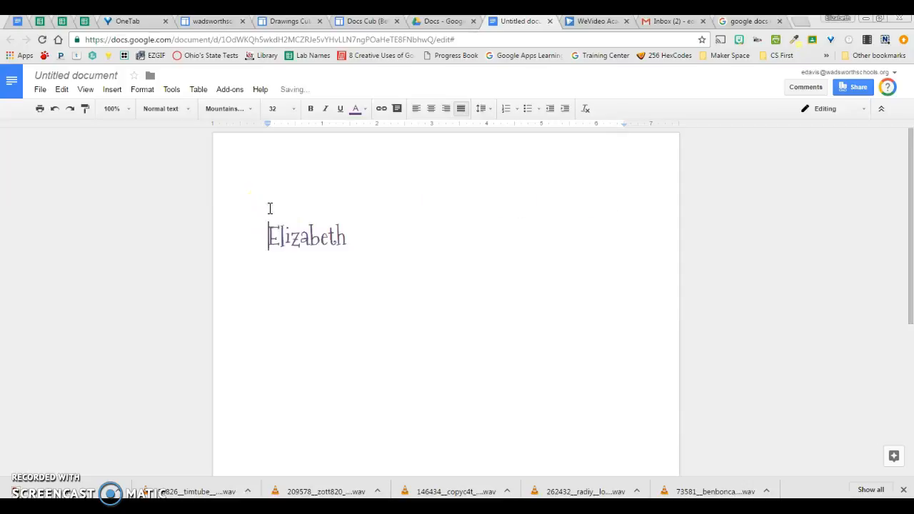
{"action": "key", "text": "BackSpace"}
{"action": "key", "text": "ctrl+z"}
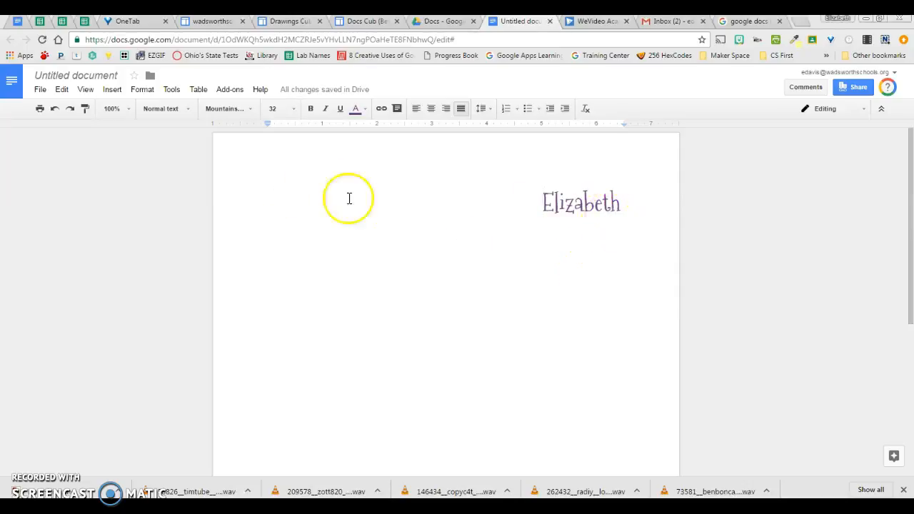
{"action": "left_click", "coordinate": [261, 203]}
{"action": "left_click_drag", "start_coordinate": [545, 197], "coordinate": [634, 193]}
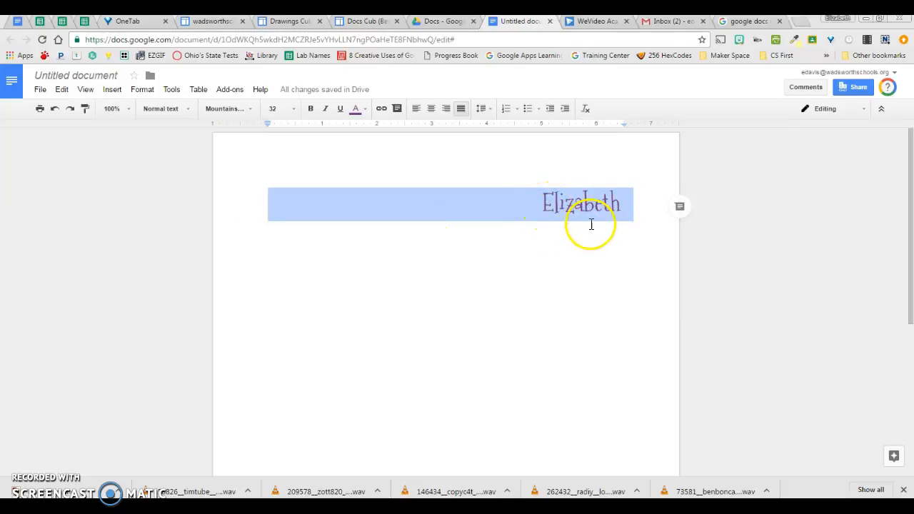
Delete the leading spaces before the first name to bring it back towards the left margin.
{"action": "left_click", "coordinate": [537, 205]}
{"action": "key", "text": "BackSpace"}
{"action": "key", "text": "BackSpace"}
{"action": "key", "text": "BackSpace"}
{"action": "key", "text": "BackSpace"}
{"action": "key", "text": "BackSpace"}
{"action": "key", "text": "BackSpace"}
{"action": "key", "text": "BackSpace"}
{"action": "key", "text": "BackSpace"}
{"action": "key", "text": "BackSpace"}
{"action": "key", "text": "BackSpace"}
{"action": "key", "text": "BackSpace"}
{"action": "key", "text": "BackSpace"}
{"action": "key", "text": "BackSpace"}
{"action": "key", "text": "BackSpace"}
{"action": "key", "text": "BackSpace"}
{"action": "key", "text": "BackSpace"}
{"action": "key", "text": "BackSpace"}
{"action": "key", "text": "BackSpace"}
{"action": "key", "text": "BackSpace"}
{"action": "key", "text": "BackSpace"}
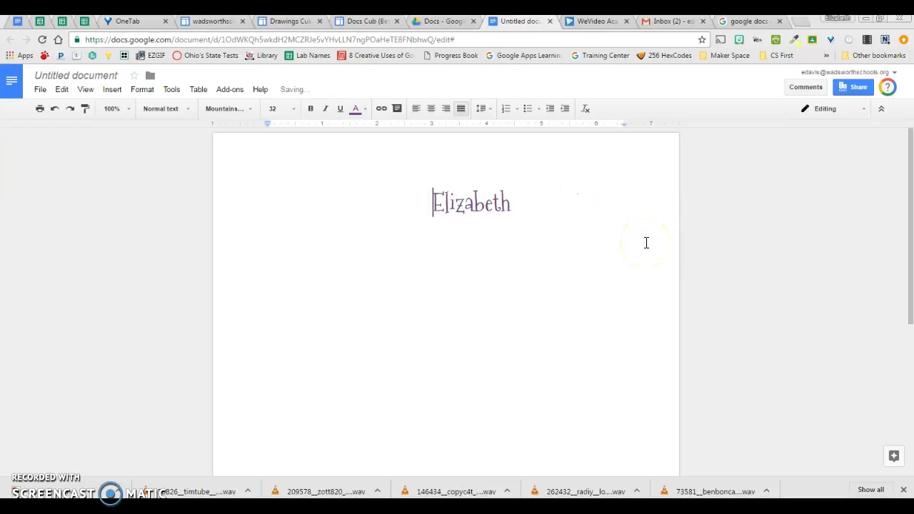
{"action": "key", "text": "BackSpace"}
{"action": "key", "text": "BackSpace"}
{"action": "key", "text": "BackSpace"}
{"action": "key", "text": "BackSpace"}
{"action": "key", "text": "BackSpace"}
{"action": "key", "text": "BackSpace"}
{"action": "key", "text": "BackSpace"}
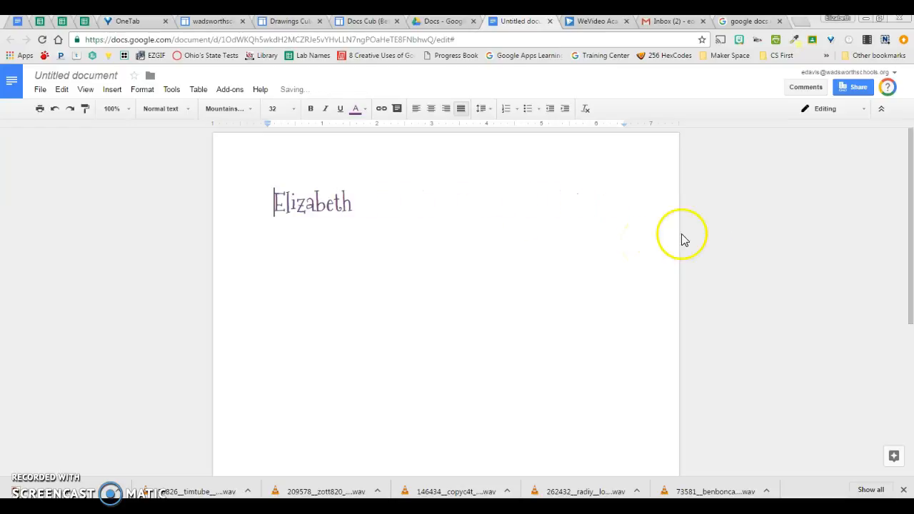
Right-align the first name using paragraph alignment and check its placement by selecting it.
{"action": "left_click_drag", "start_coordinate": [359, 206], "coordinate": [270, 202]}
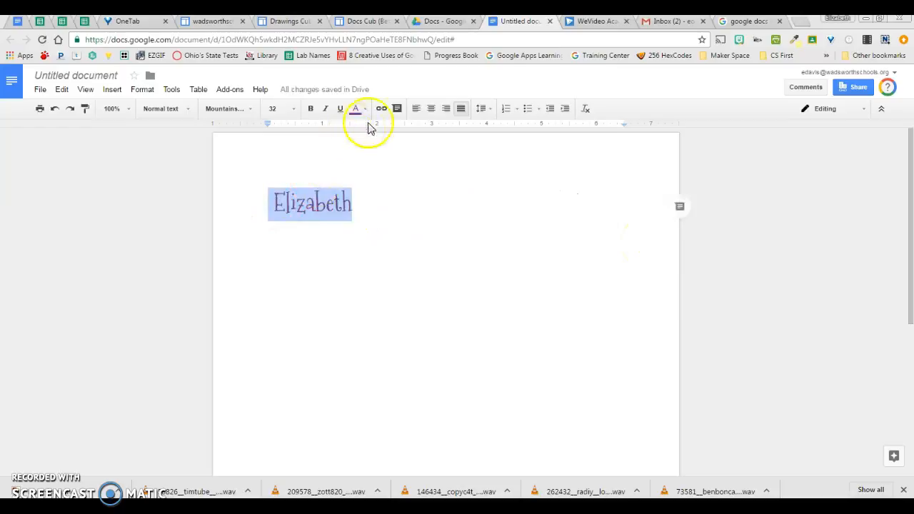
{"action": "left_click", "coordinate": [447, 109]}
{"action": "left_click", "coordinate": [487, 275]}
{"action": "left_click", "coordinate": [260, 189]}
{"action": "left_click_drag", "start_coordinate": [532, 200], "coordinate": [648, 224]}
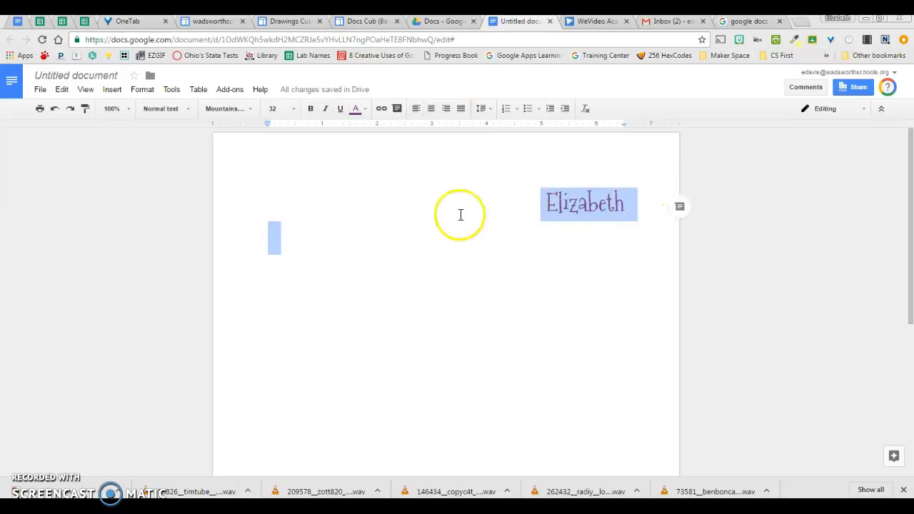
{"action": "left_click", "coordinate": [486, 210]}
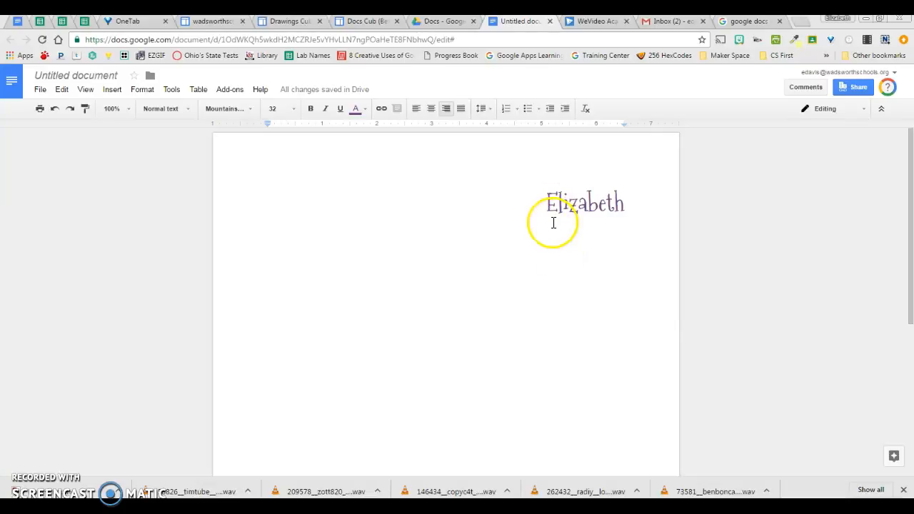
{"action": "left_click", "coordinate": [644, 204]}
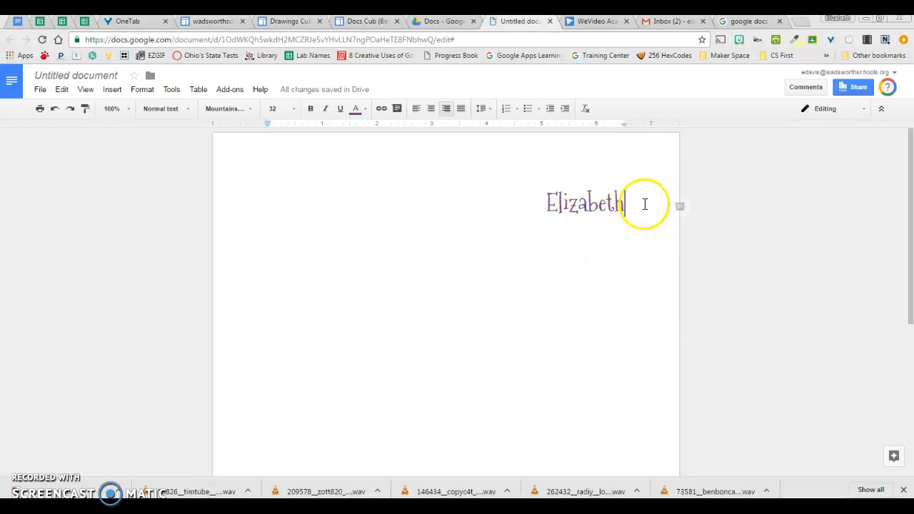
{"action": "left_click", "coordinate": [488, 110]}
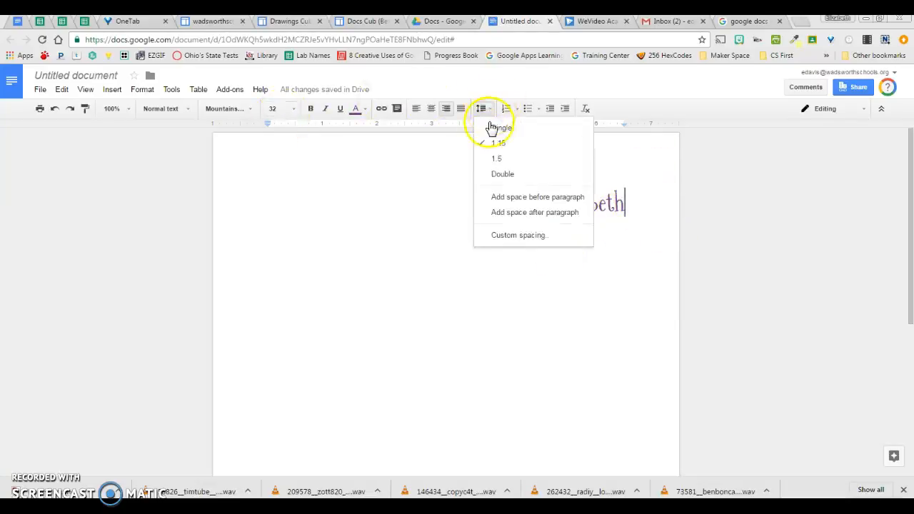
{"action": "left_click", "coordinate": [642, 262]}
Extend the first name into a sentence by adding "is a teacher who likes her goats and her dog.".
{"action": "left_click", "coordinate": [623, 202]}
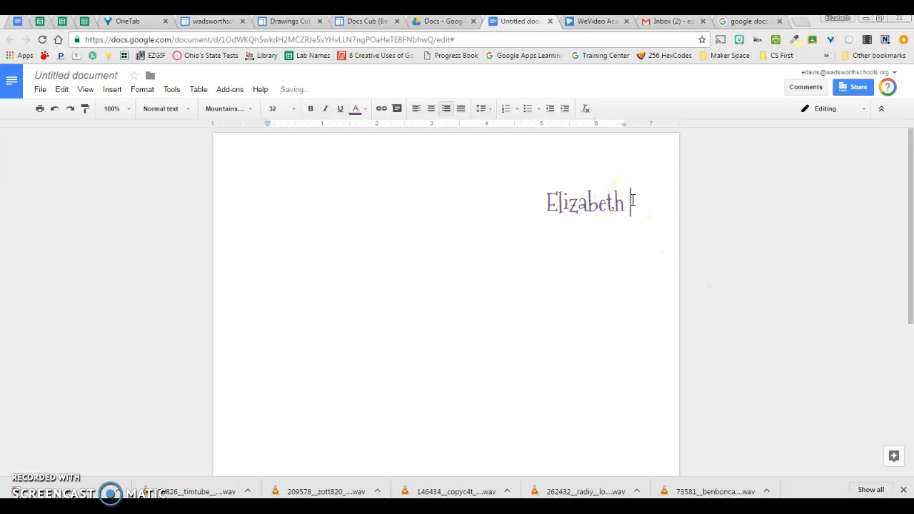
{"action": "type", "text": "is a "}
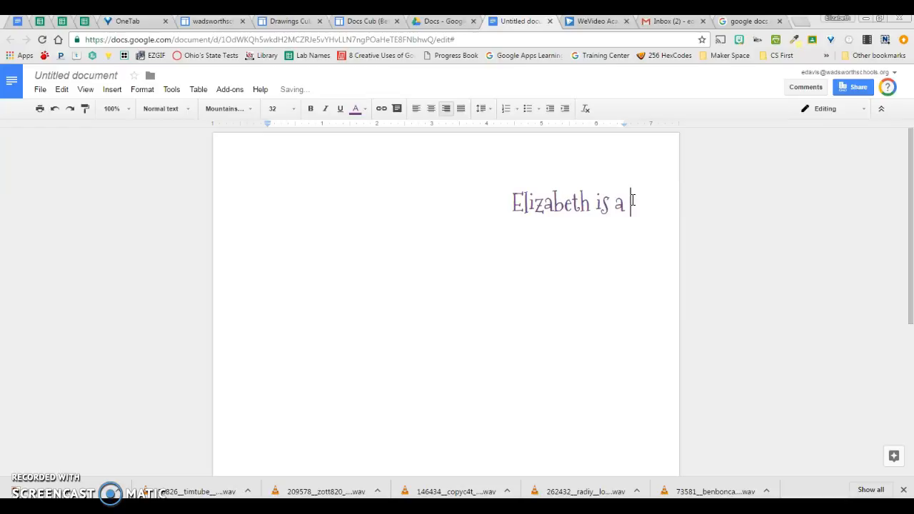
{"action": "type", "text": "teacher who "}
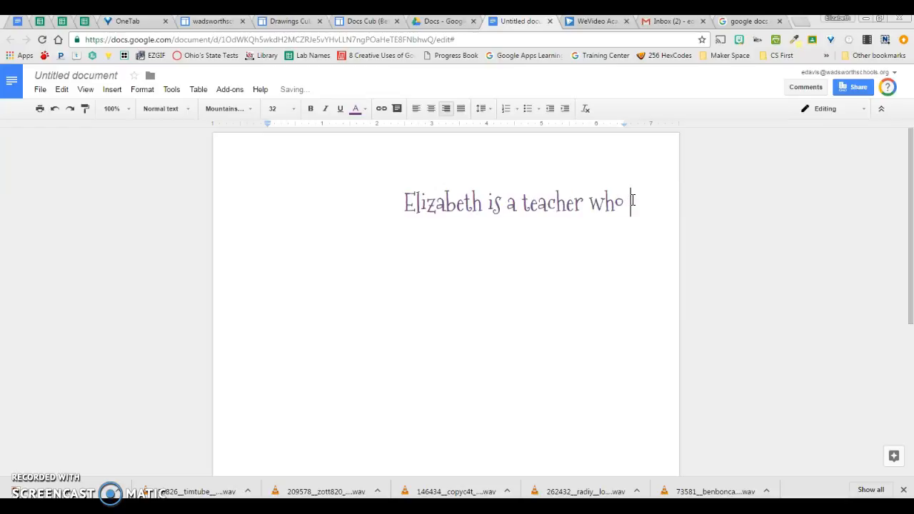
{"action": "type", "text": "likes he"}
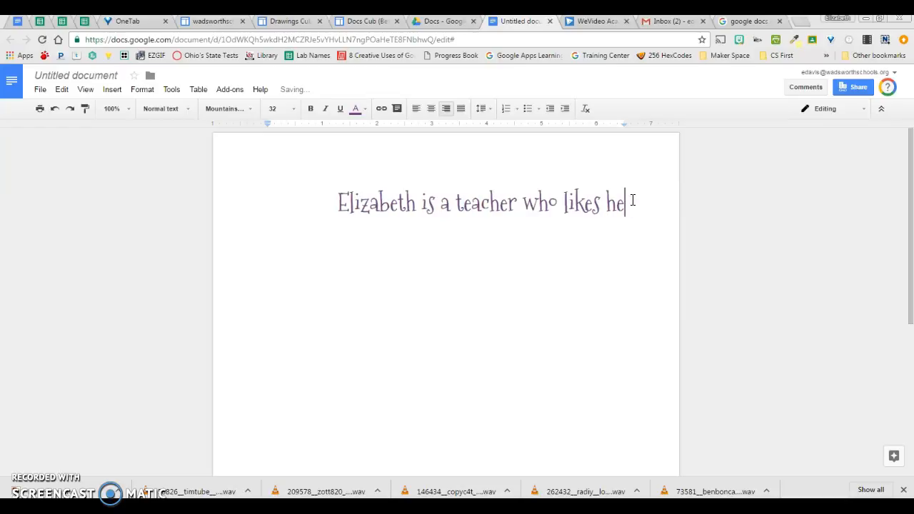
{"action": "type", "text": "r goats and "}
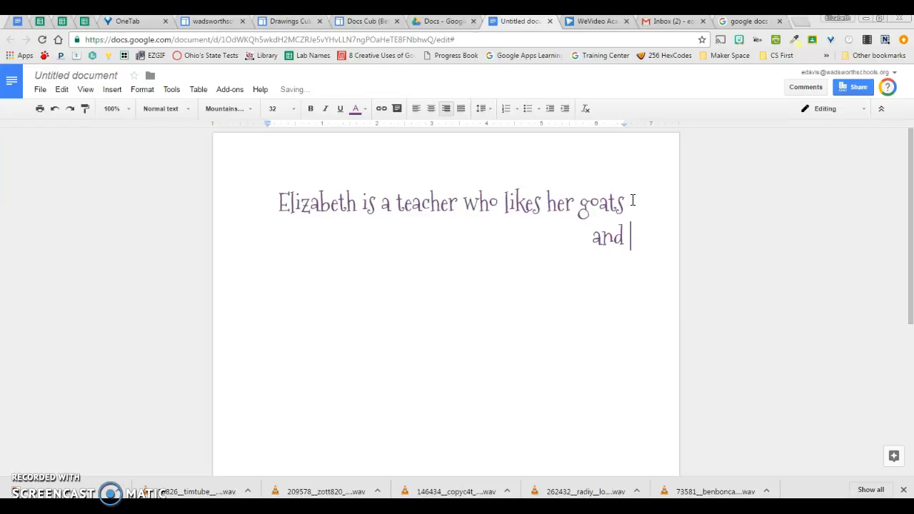
{"action": "type", "text": "her dog."}
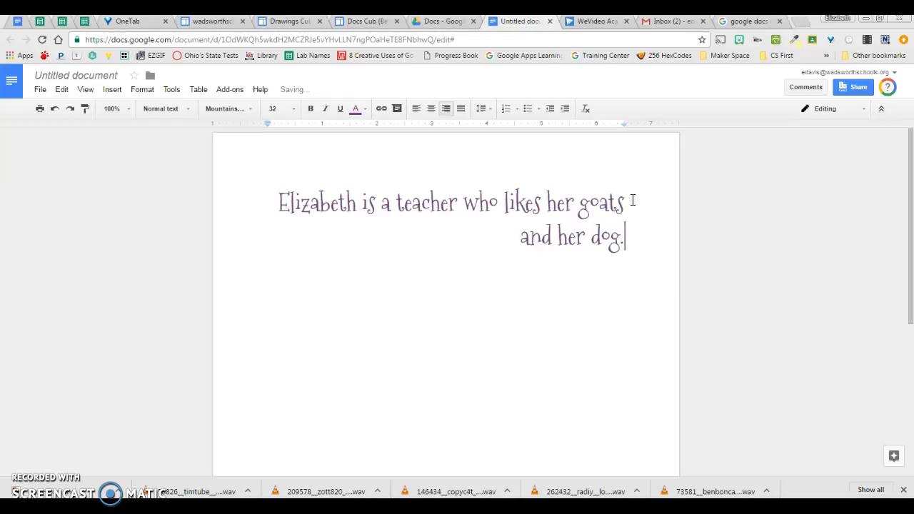
Left-align the whole text and try 1.15 line spacing before setting it to single.
{"action": "key", "text": "ctrl+a"}
{"action": "left_click", "coordinate": [417, 111]}
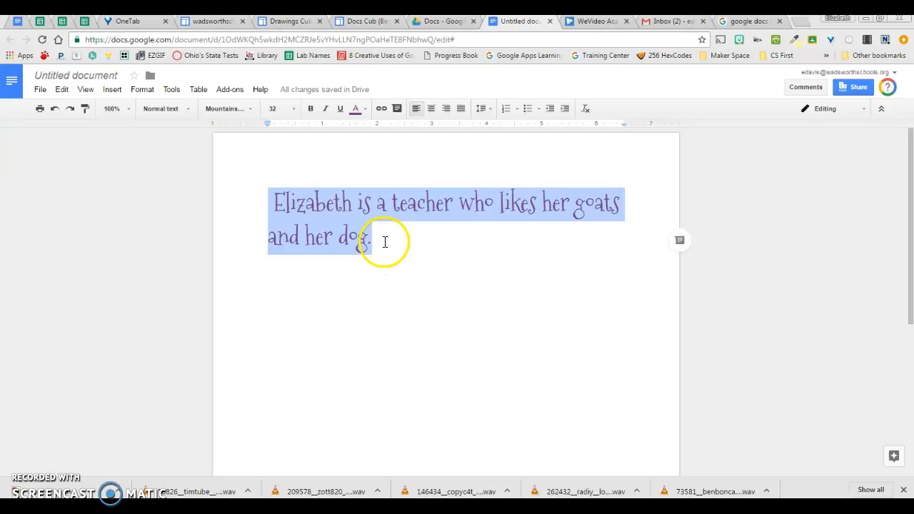
{"action": "left_click", "coordinate": [490, 108]}
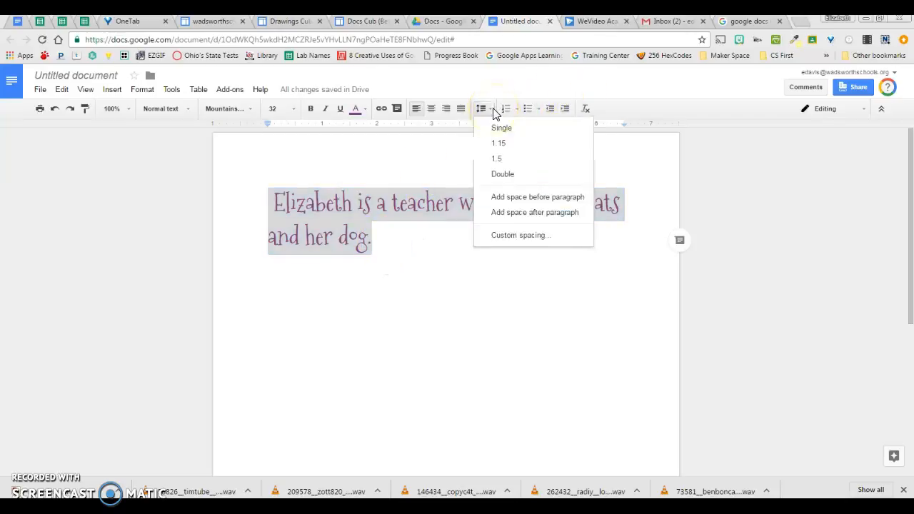
{"action": "left_click", "coordinate": [507, 147]}
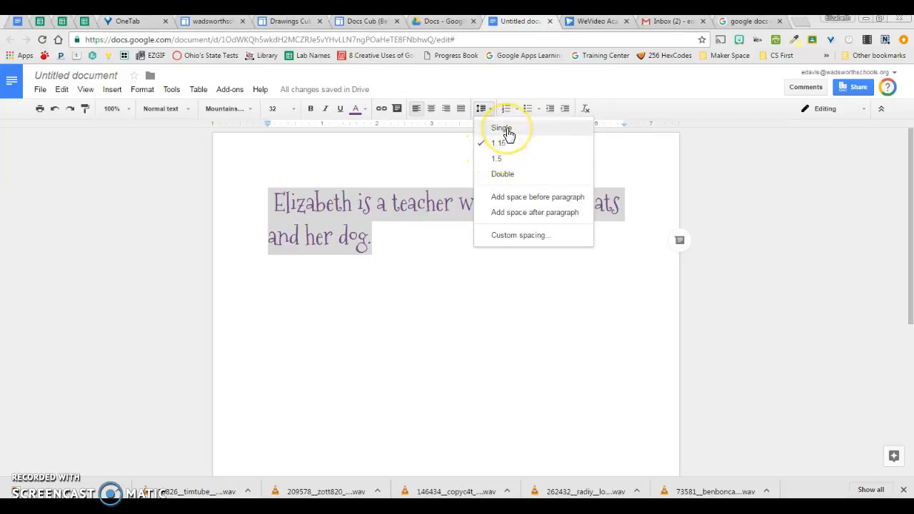
{"action": "left_click", "coordinate": [503, 130]}
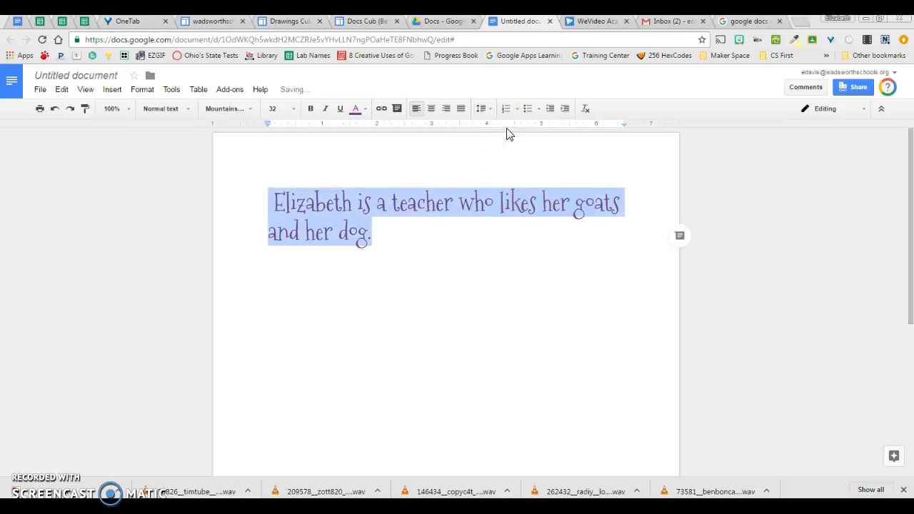
Try 1.5 line spacing on the whole sentence, followed by double spacing.
{"action": "left_click", "coordinate": [481, 109]}
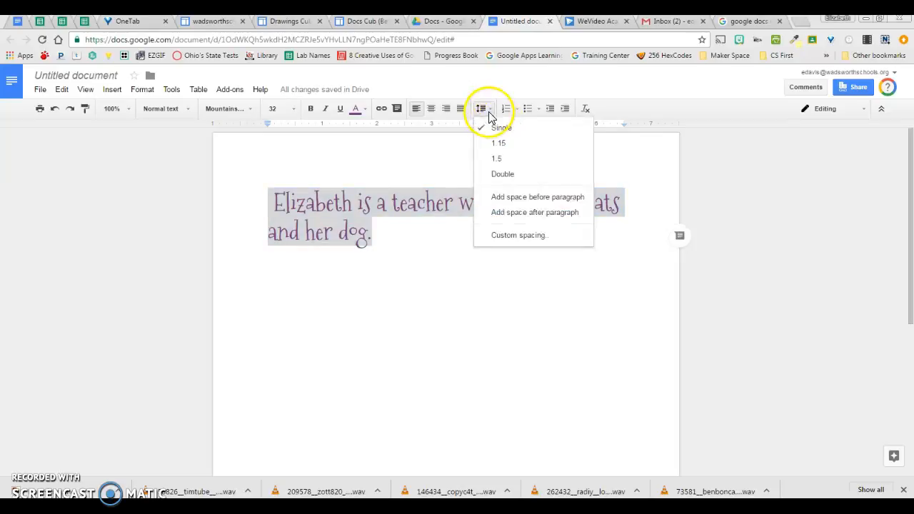
{"action": "left_click", "coordinate": [499, 159]}
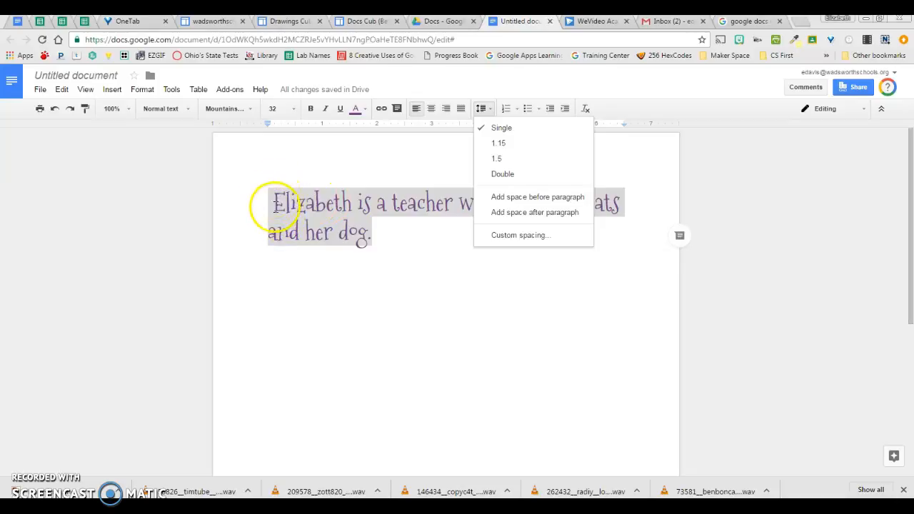
{"action": "left_click", "coordinate": [512, 160]}
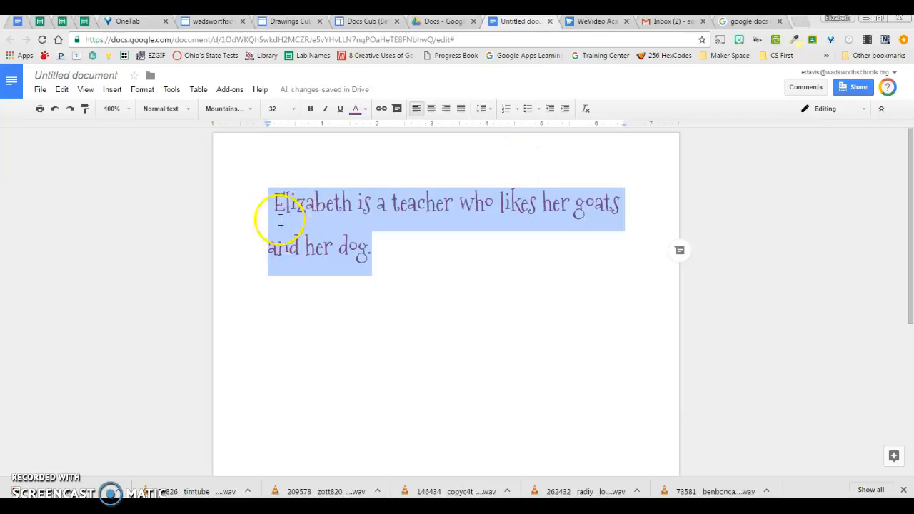
{"action": "left_click", "coordinate": [484, 111]}
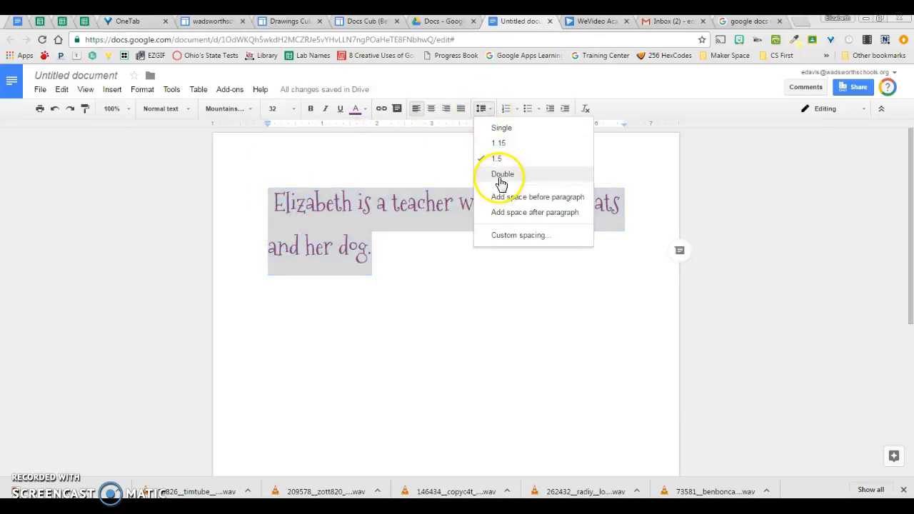
{"action": "left_click", "coordinate": [502, 184]}
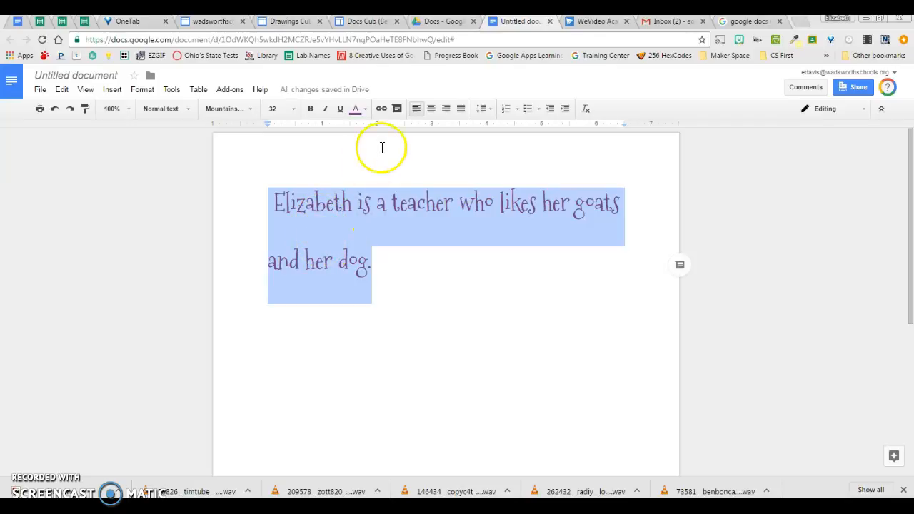
Return the sentence to single line spacing before setting it to 1.15, and deselect the text.
{"action": "left_click", "coordinate": [487, 113]}
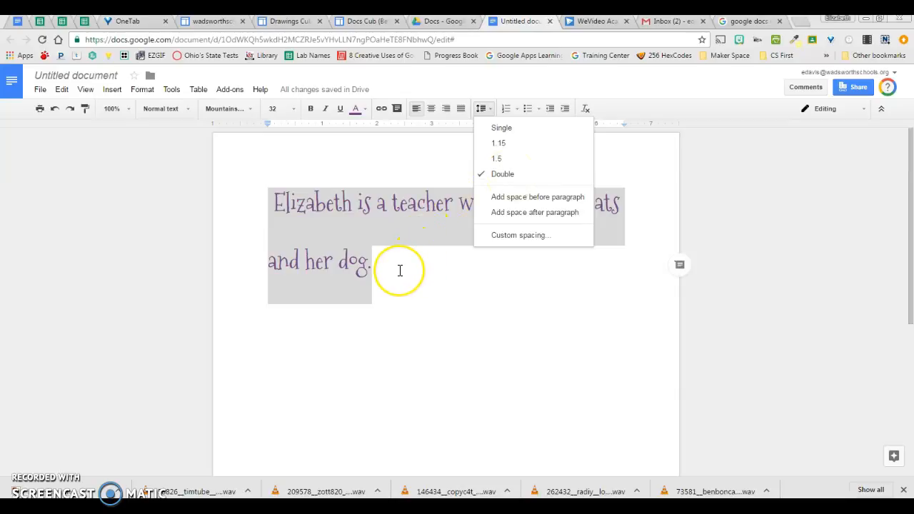
{"action": "left_click", "coordinate": [501, 128]}
{"action": "left_click", "coordinate": [489, 109]}
{"action": "left_click", "coordinate": [499, 143]}
{"action": "left_click", "coordinate": [408, 242]}
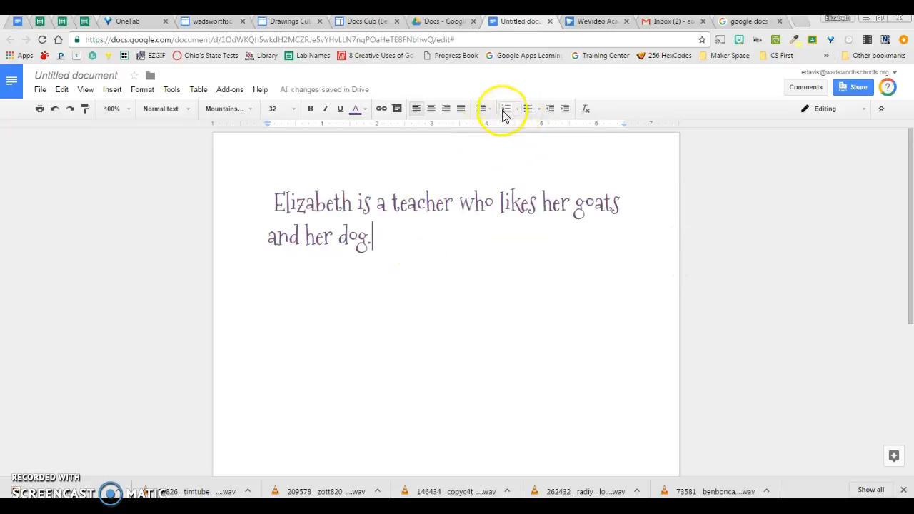
Try turning the sentence into a numbered list with an empty second item, and undo both changes.
{"action": "left_click", "coordinate": [274, 202]}
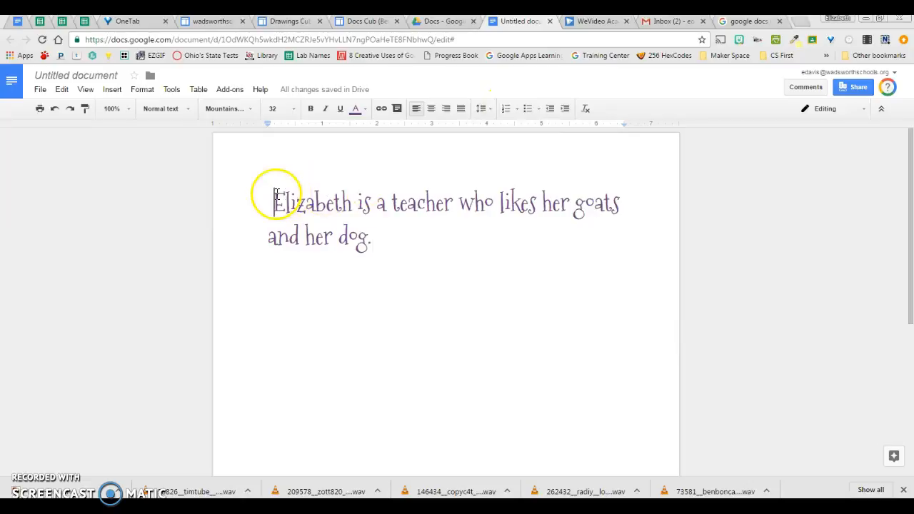
{"action": "left_click", "coordinate": [505, 111]}
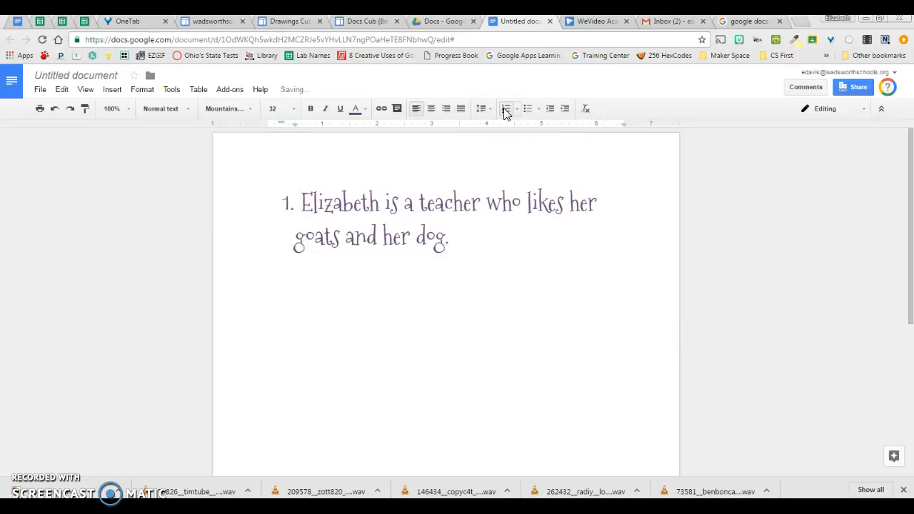
{"action": "left_click", "coordinate": [494, 231]}
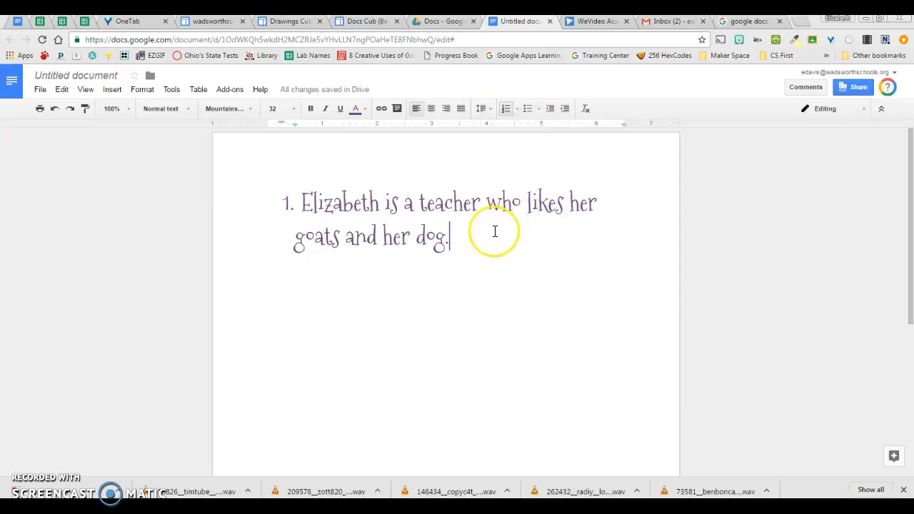
{"action": "key", "text": "Return"}
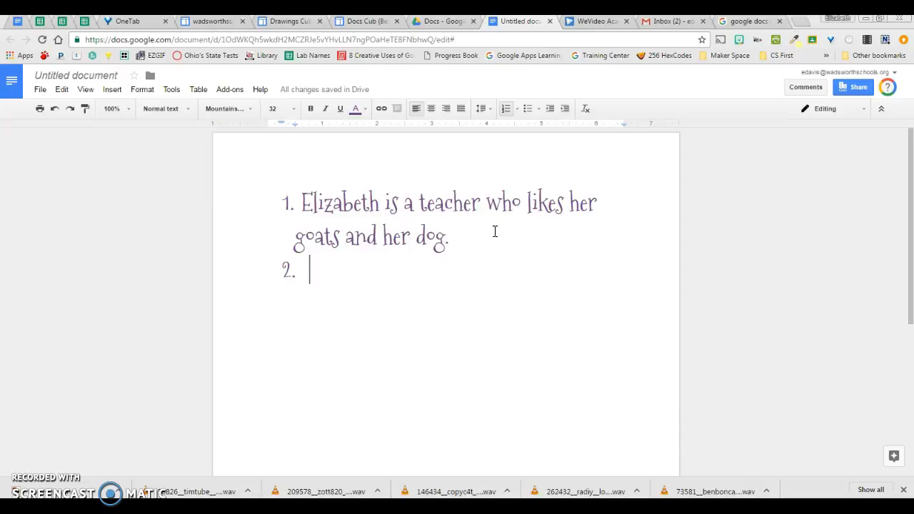
{"action": "key", "text": "ctrl+z"}
{"action": "key", "text": "ctrl+z"}
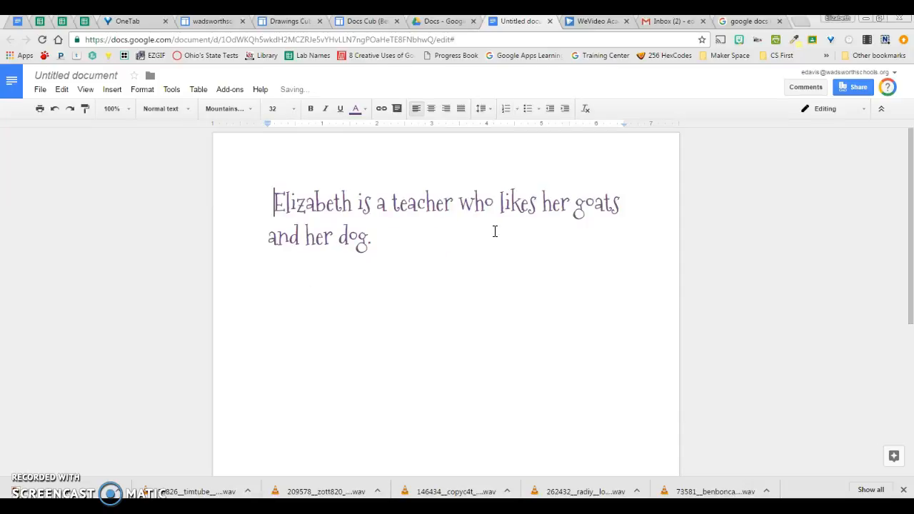
{"action": "left_click", "coordinate": [516, 111]}
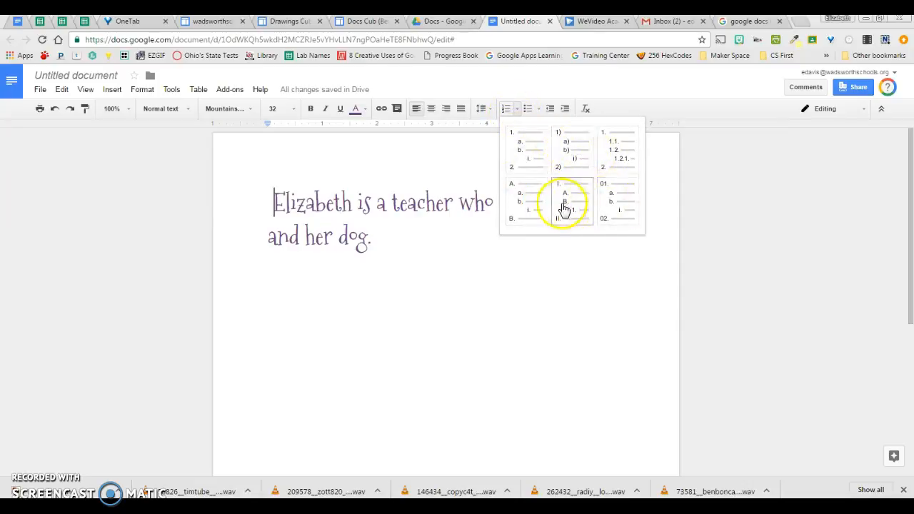
{"action": "left_click", "coordinate": [573, 284]}
Turn the sentence into a bulleted list item and change its bullet style to the star format.
{"action": "left_click", "coordinate": [277, 206]}
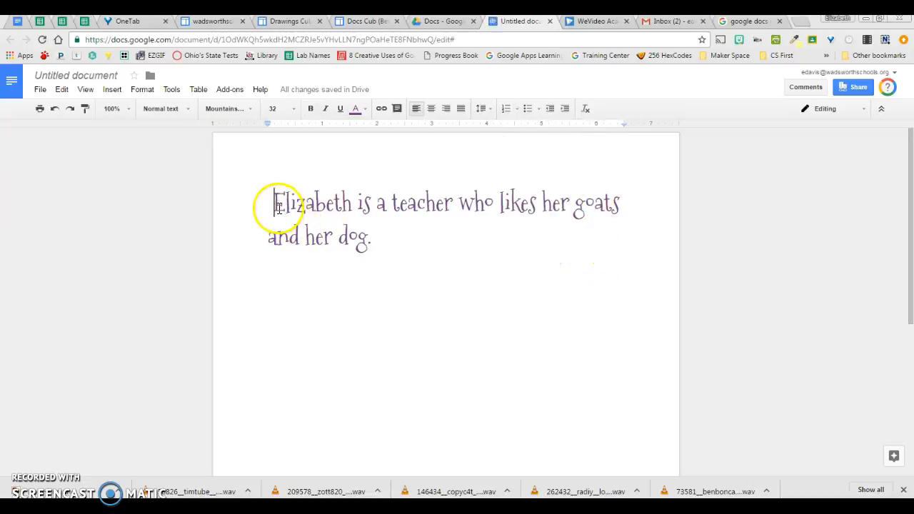
{"action": "left_click", "coordinate": [528, 110]}
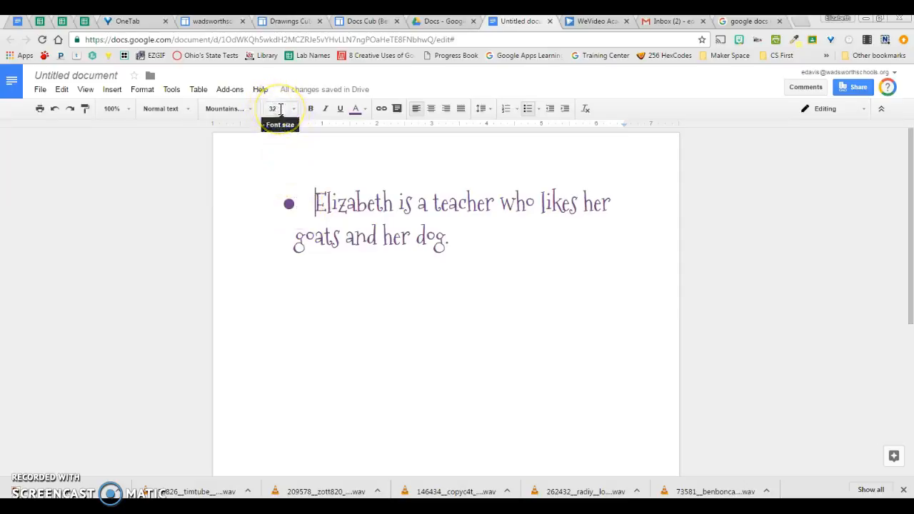
{"action": "left_click", "coordinate": [289, 207]}
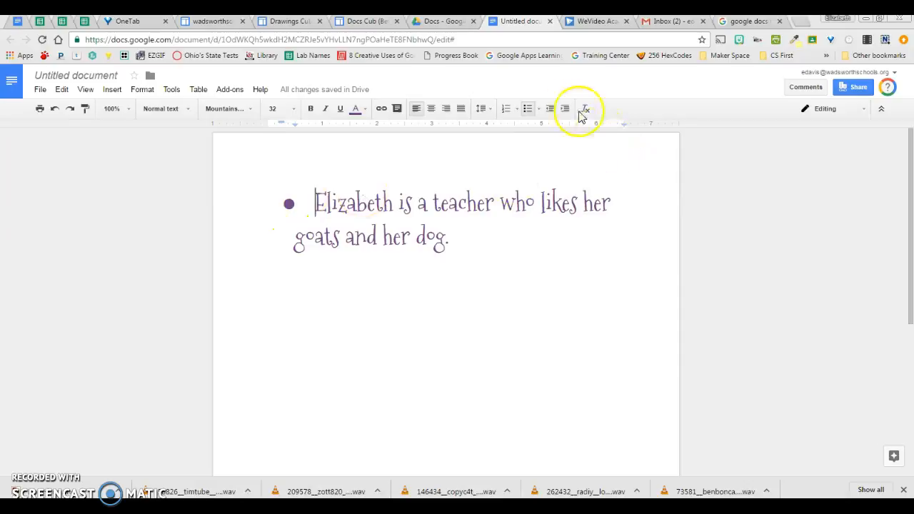
{"action": "left_click", "coordinate": [541, 111]}
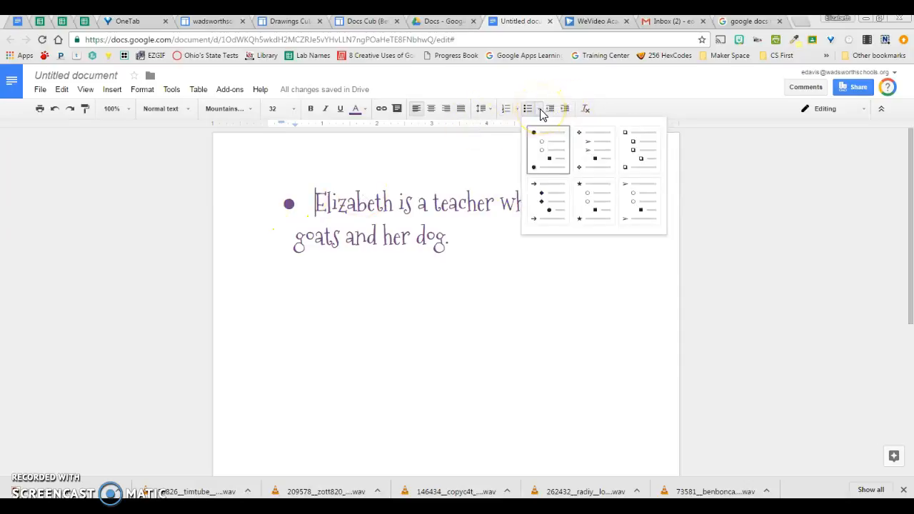
{"action": "left_click", "coordinate": [594, 200]}
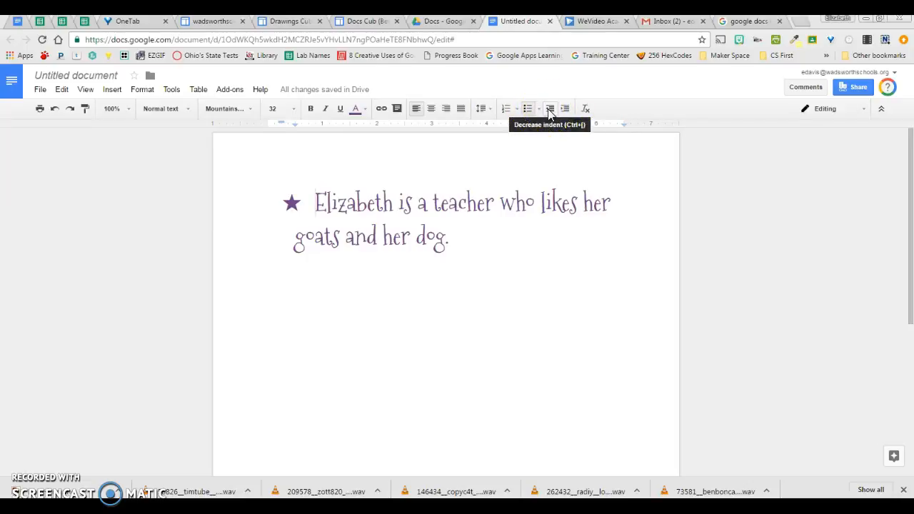
Add an empty list item below the sentence and indent it as a sub-bullet.
{"action": "left_click", "coordinate": [528, 114]}
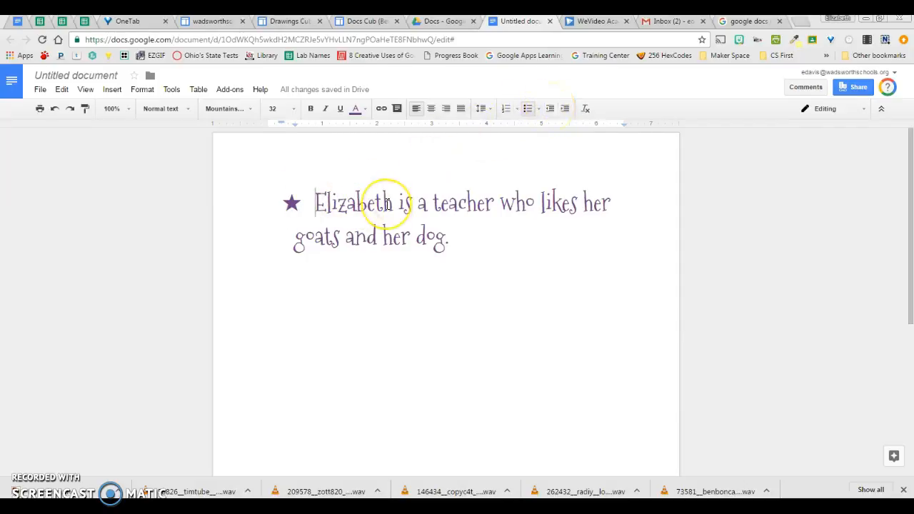
{"action": "left_click", "coordinate": [291, 204]}
{"action": "left_click", "coordinate": [326, 205]}
{"action": "left_click", "coordinate": [482, 238]}
{"action": "key", "text": "Return"}
{"action": "key", "text": "Tab"}
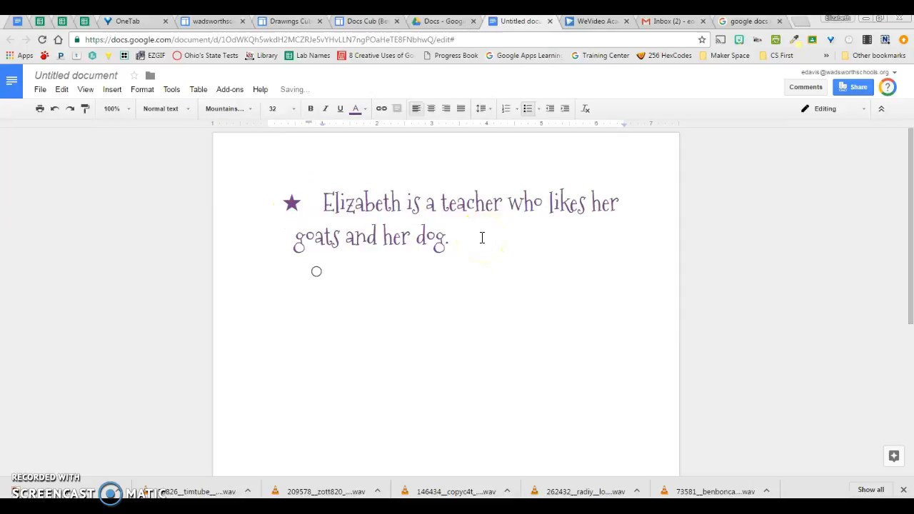
Try decreasing and increasing the indent of the empty list item, leaving it at the top star level.
{"action": "left_click", "coordinate": [550, 109]}
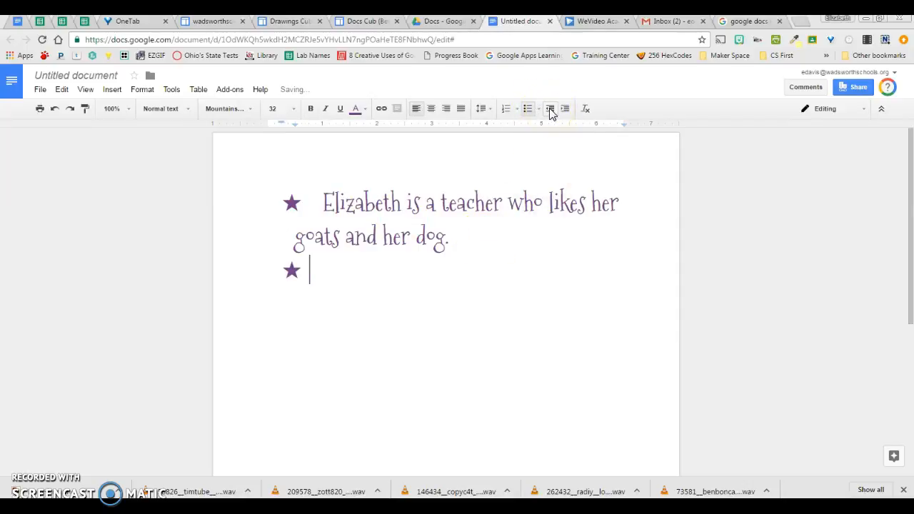
{"action": "left_click", "coordinate": [564, 109]}
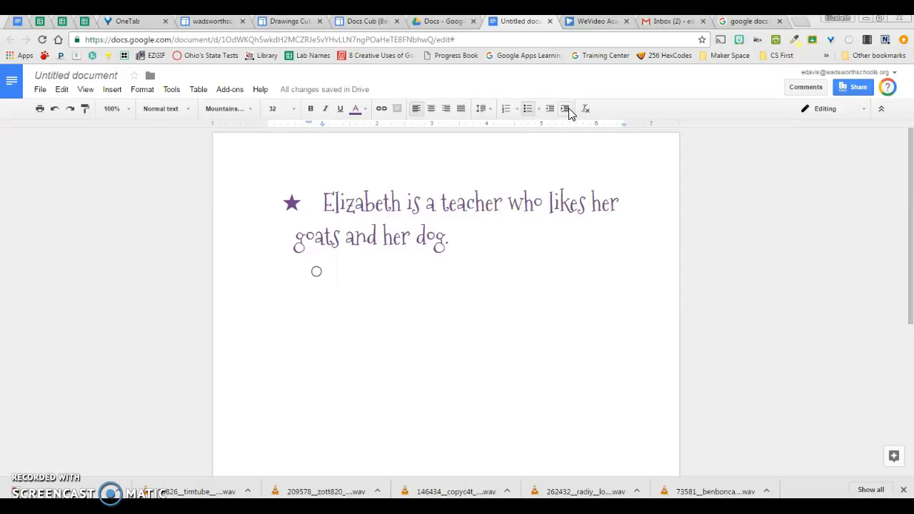
{"action": "left_click", "coordinate": [550, 108]}
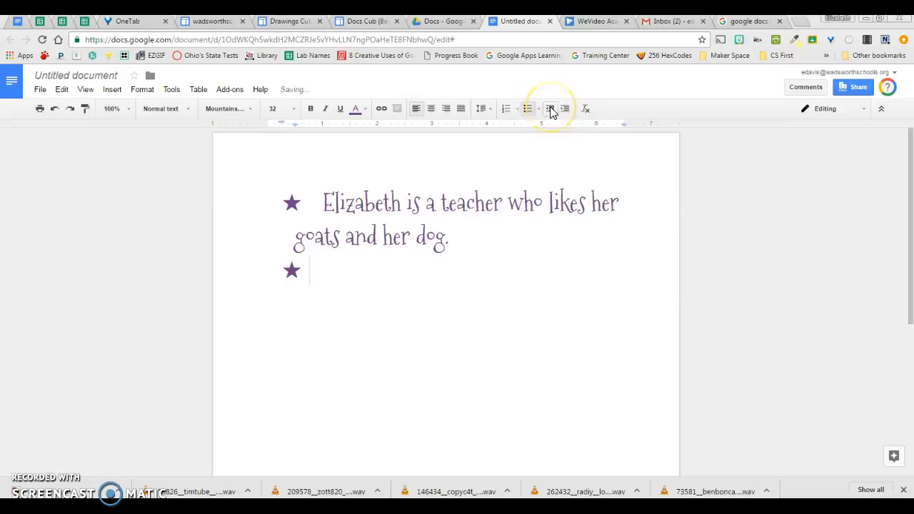
{"action": "key", "text": "Tab"}
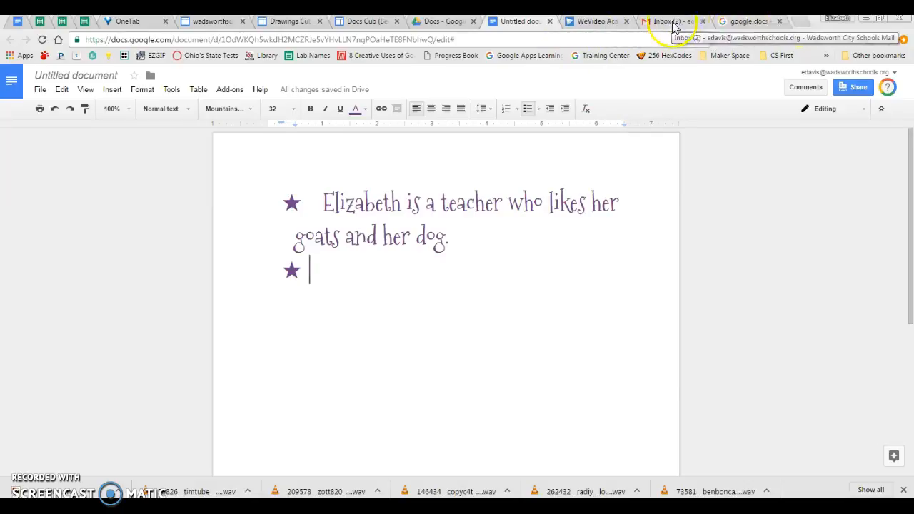
Search the web for "national geographic" in a new tab, open the National Geographic website and dismiss its pop-up advertisement.
{"action": "left_click", "coordinate": [800, 22]}
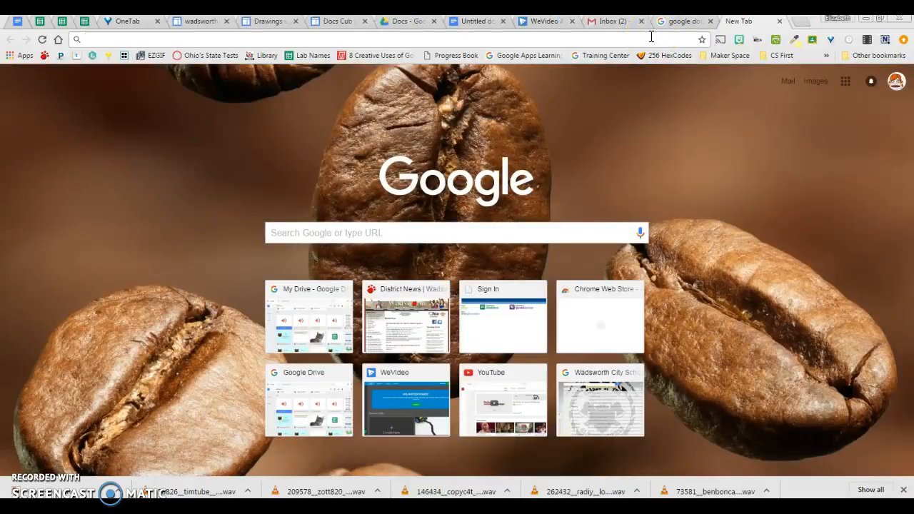
{"action": "type", "text": "national geographic"}
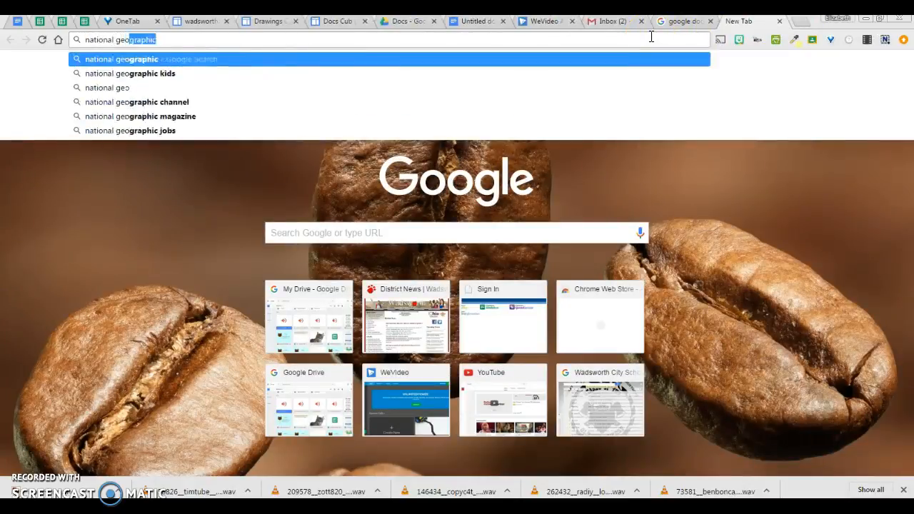
{"action": "key", "text": "Return"}
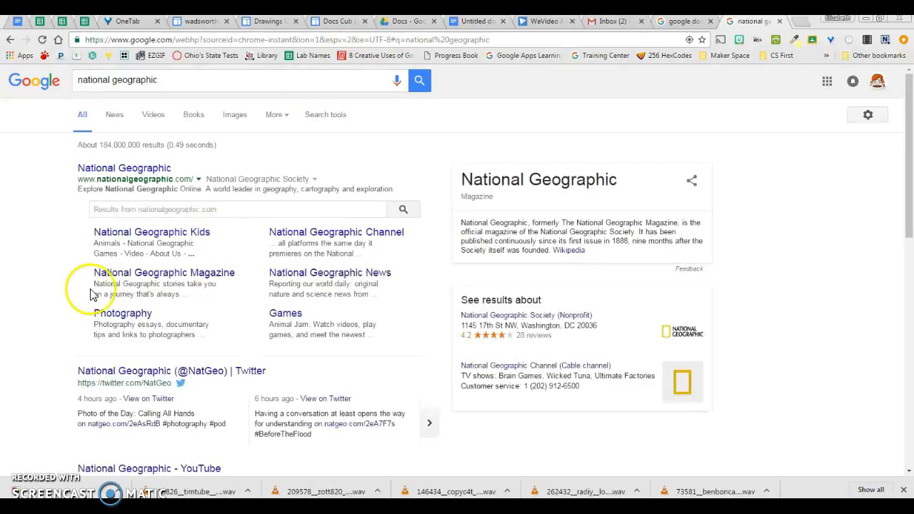
{"action": "left_click", "coordinate": [125, 171]}
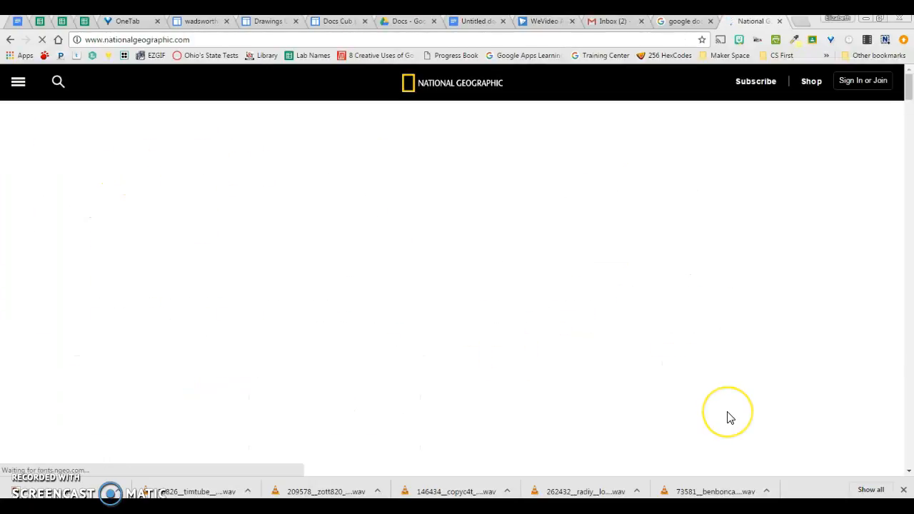
{"action": "scroll", "coordinate": [679, 380], "scroll_direction": "down", "scroll_amount": 4}
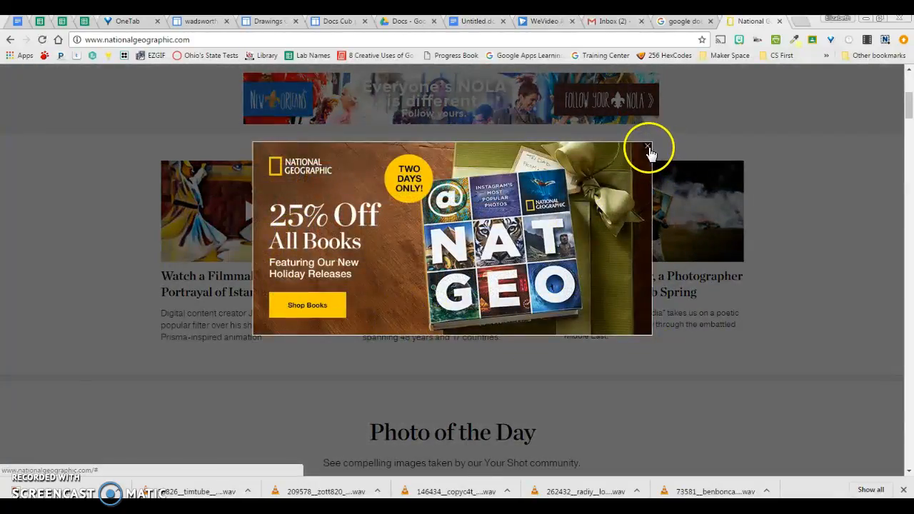
{"action": "left_click", "coordinate": [648, 148]}
Copy the "Portrayal of Istanbul" article teaser into the document's star list and delete the empty bullets after it.
{"action": "left_click_drag", "start_coordinate": [350, 279], "coordinate": [473, 298]}
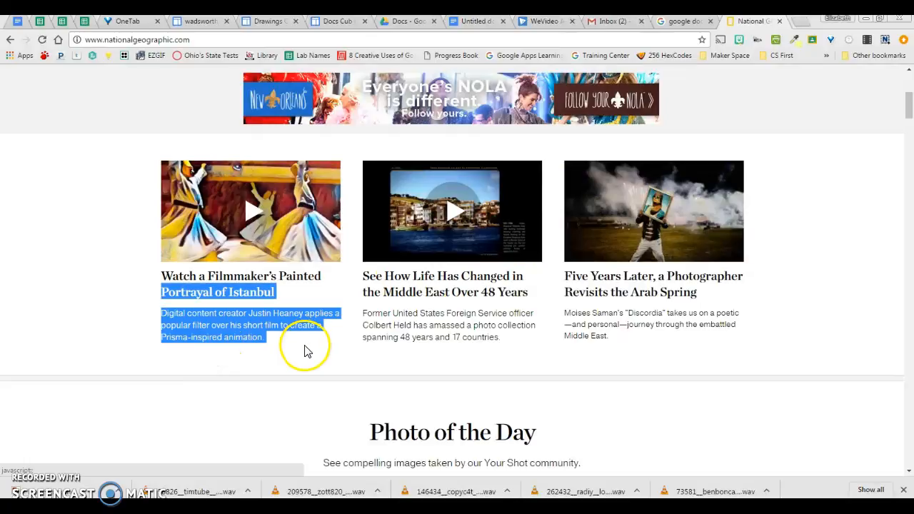
{"action": "mouse_move", "coordinate": [303, 350]}
{"action": "left_mouse_down"}
{"action": "mouse_move", "coordinate": [357, 153]}
{"action": "mouse_move", "coordinate": [658, 29]}
{"action": "mouse_move", "coordinate": [536, 23]}
{"action": "left_mouse_up"}
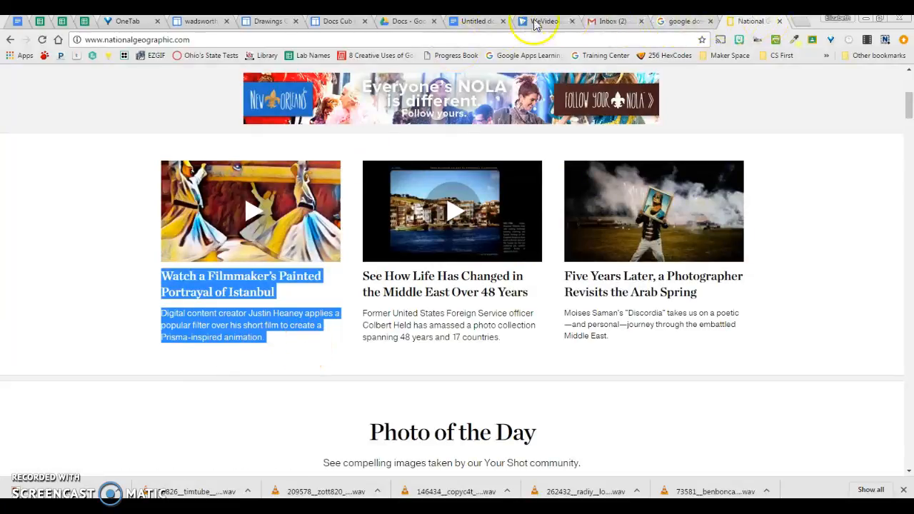
{"action": "left_click_drag", "start_coordinate": [477, 25], "coordinate": [339, 288]}
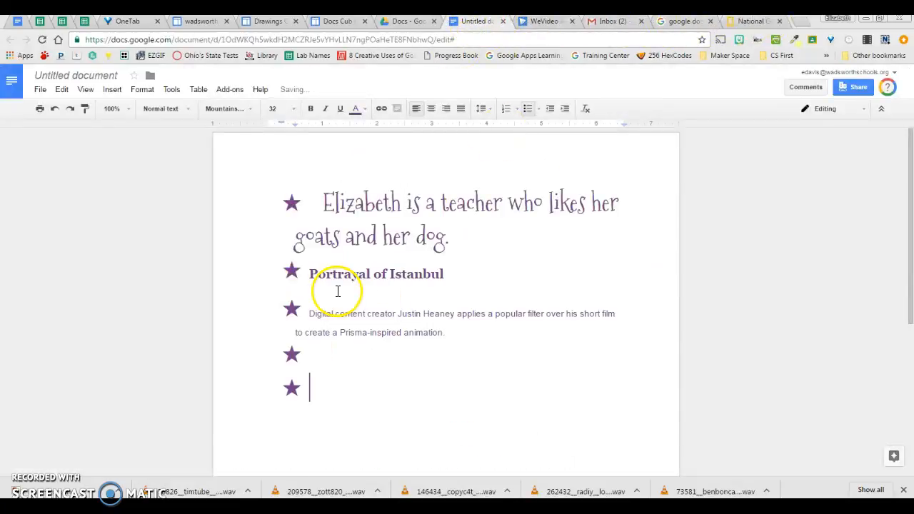
{"action": "key", "text": "BackSpace"}
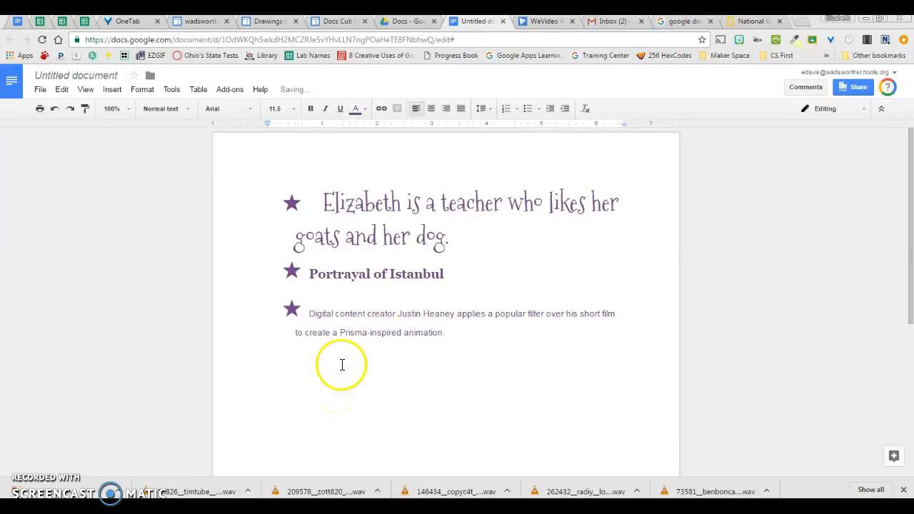
Clear the formatting of the pasted "Portrayal of Istanbul" heading and its description.
{"action": "left_click_drag", "start_coordinate": [453, 337], "coordinate": [267, 265]}
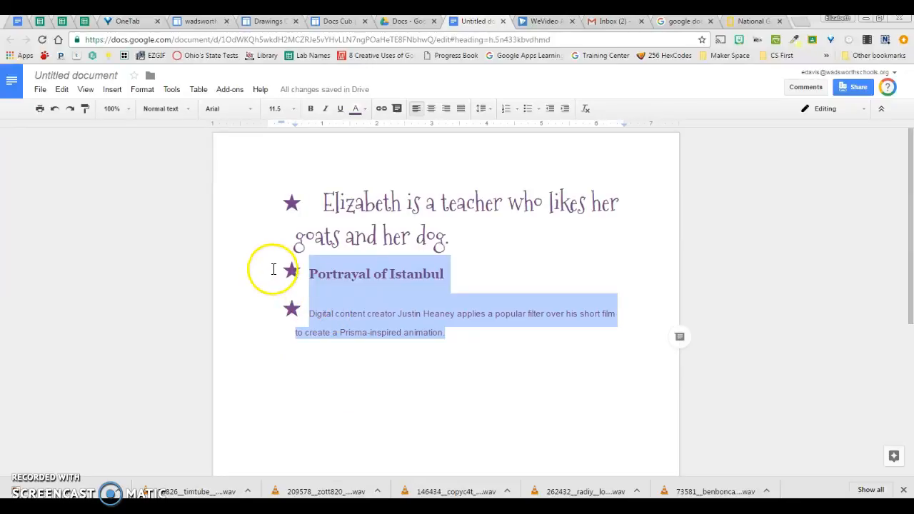
{"action": "left_click", "coordinate": [584, 110]}
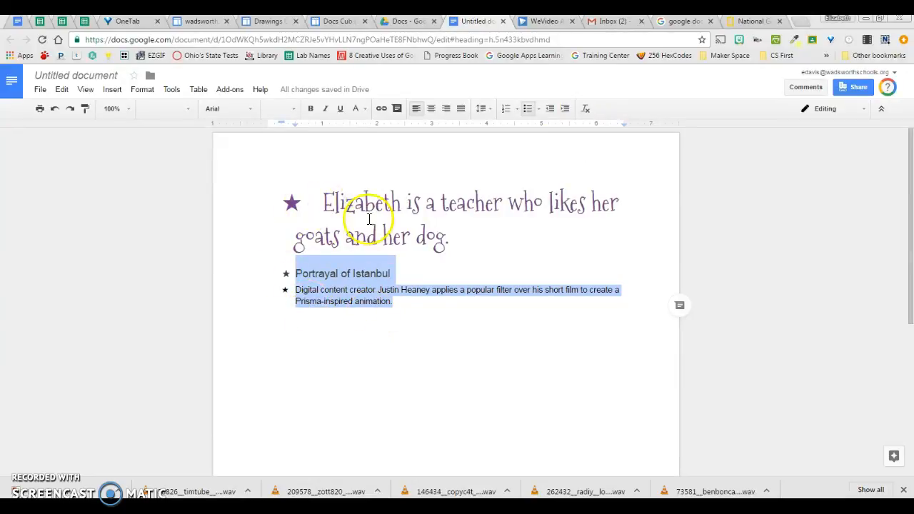
{"action": "left_click", "coordinate": [395, 304]}
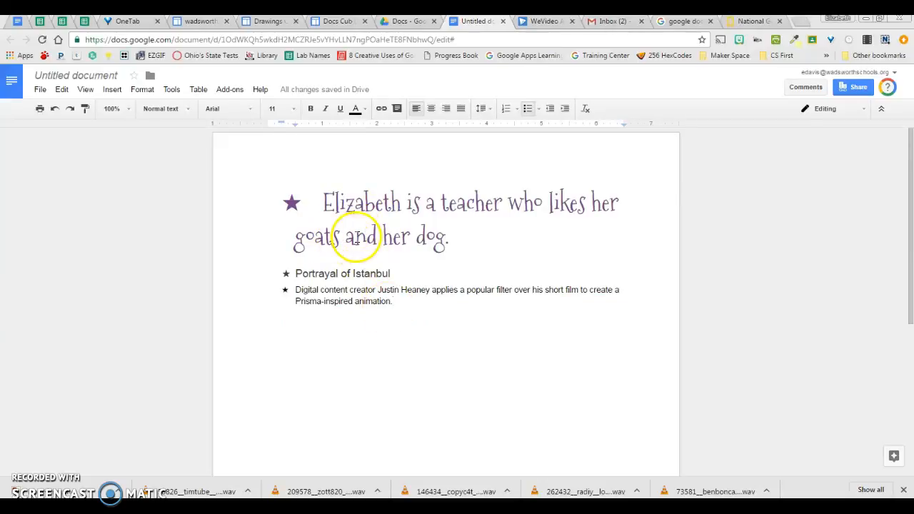
Use Paint format to copy the first sentence's text style onto the pasted heading and description.
{"action": "left_click_drag", "start_coordinate": [340, 237], "coordinate": [403, 238]}
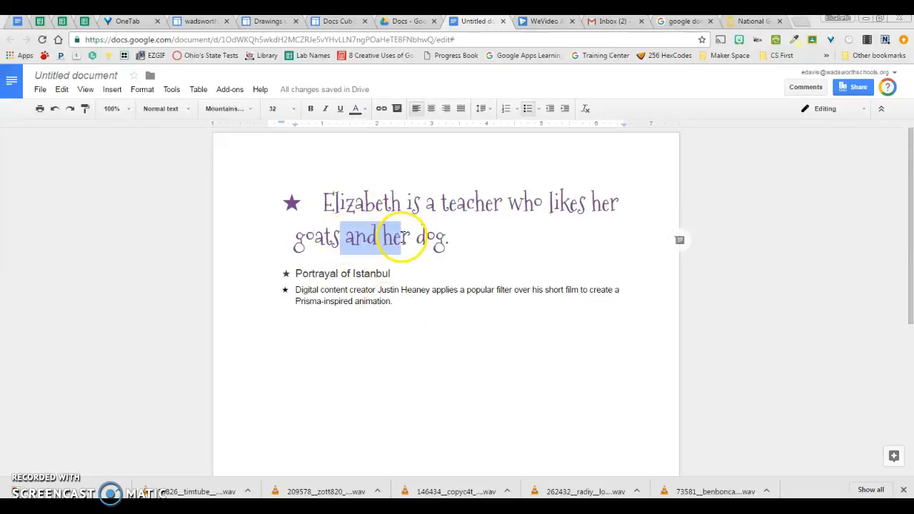
{"action": "left_click", "coordinate": [84, 110]}
{"action": "mouse_move", "coordinate": [392, 301]}
{"action": "left_mouse_down"}
{"action": "mouse_move", "coordinate": [310, 316]}
{"action": "mouse_move", "coordinate": [244, 272]}
{"action": "left_mouse_up"}
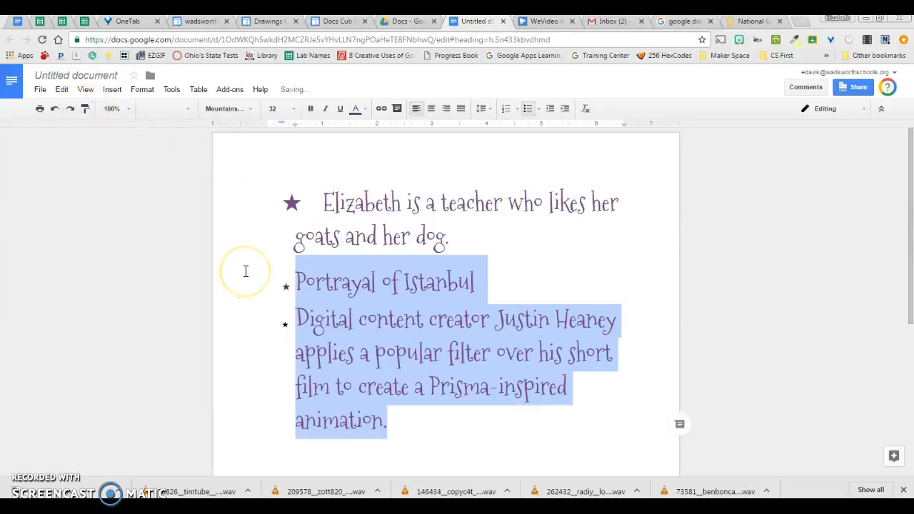